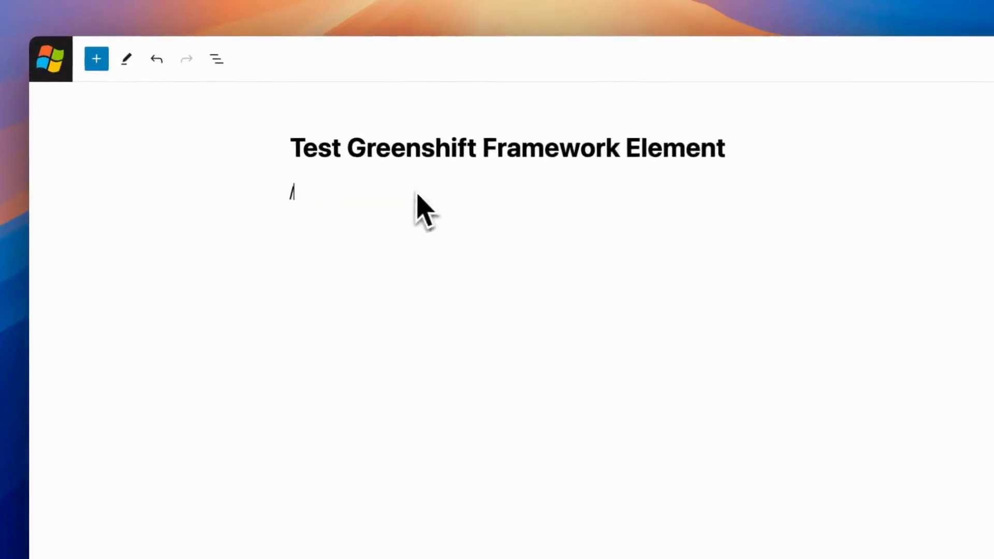
- Insert a test 2x2 core table with 'fff' and 'sss' in its cells, then delete it
type("ble")
key("Return")
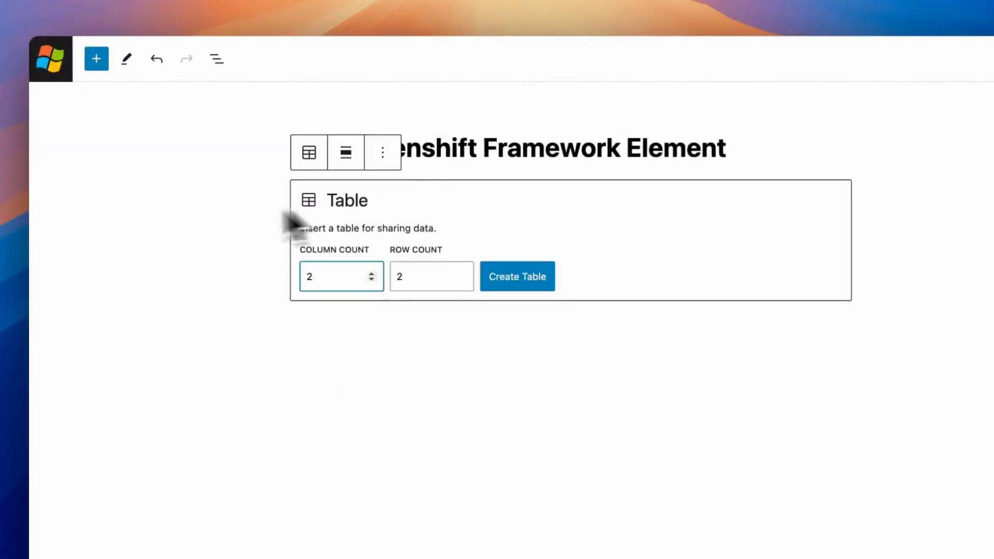
left_click(544, 279)
type("fff")
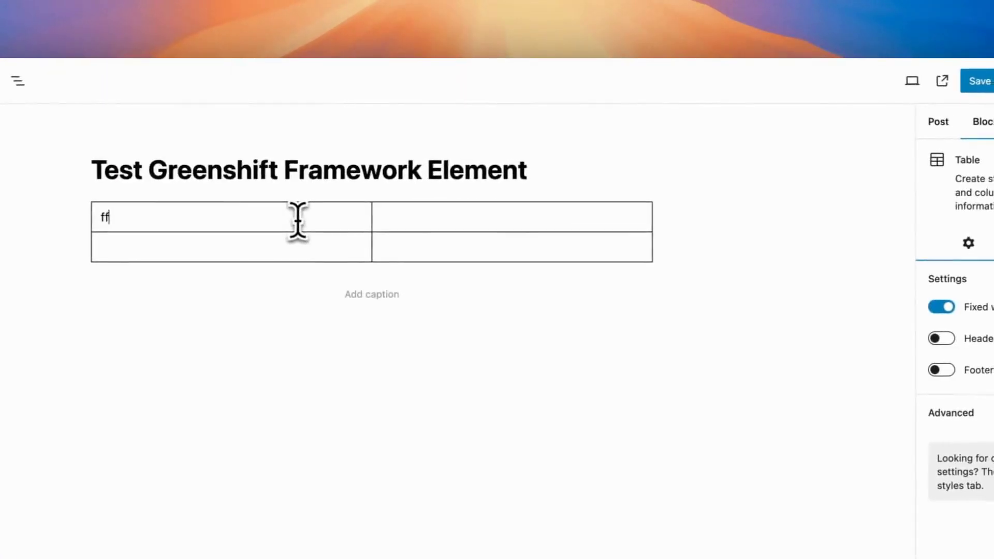
left_click(625, 203)
type("sss")
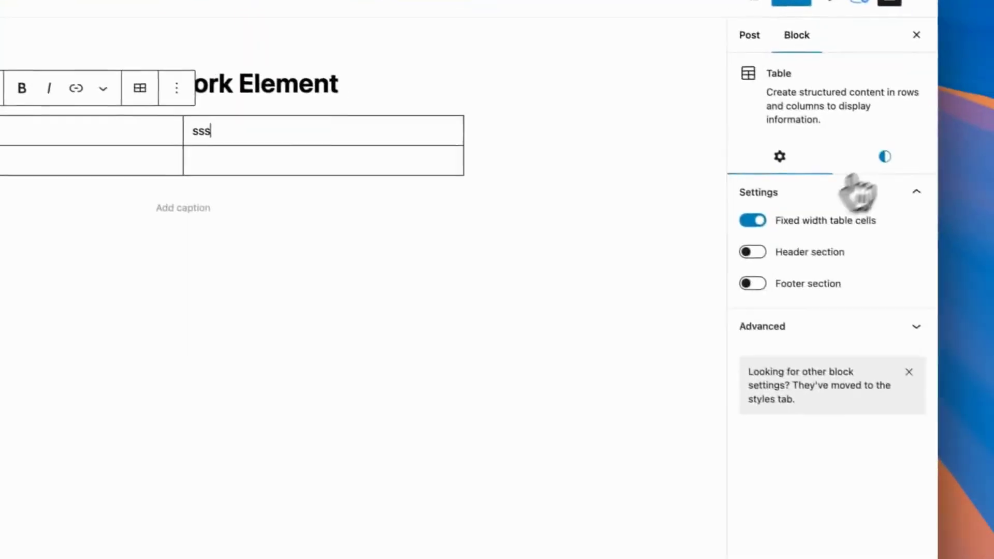
left_click(993, 259)
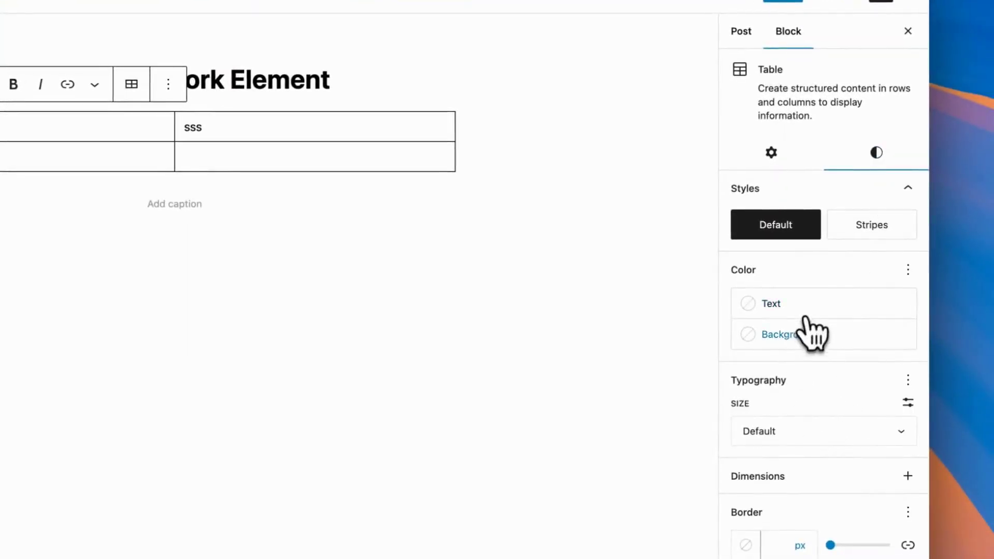
left_click(167, 84)
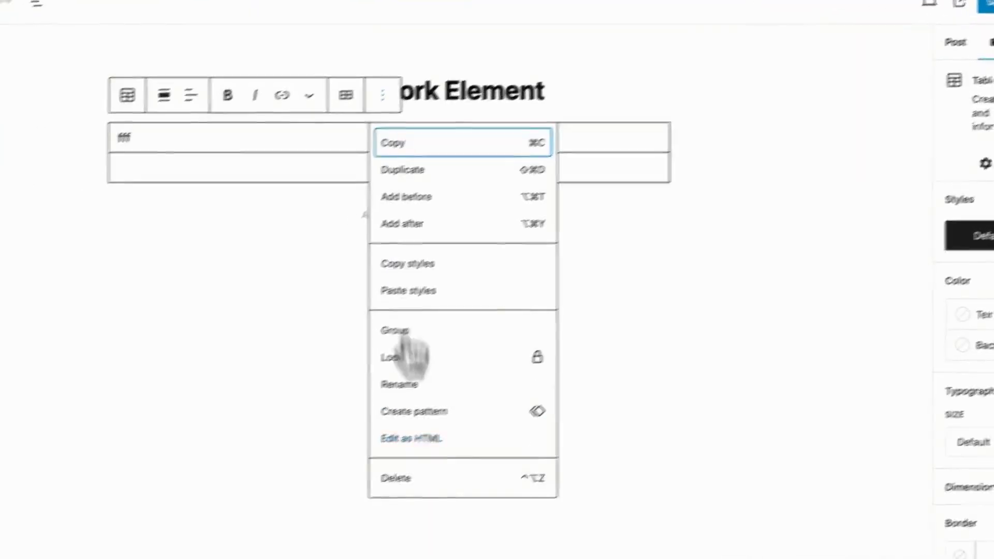
left_click(186, 447)
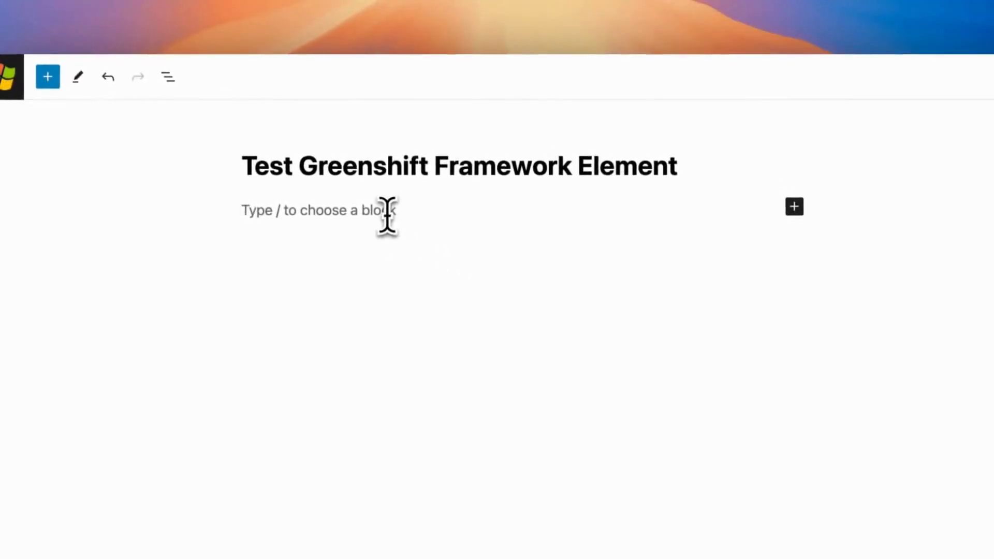
- Insert the GreenShift Table element and expand its Table Import settings
type("/")
key("Return")
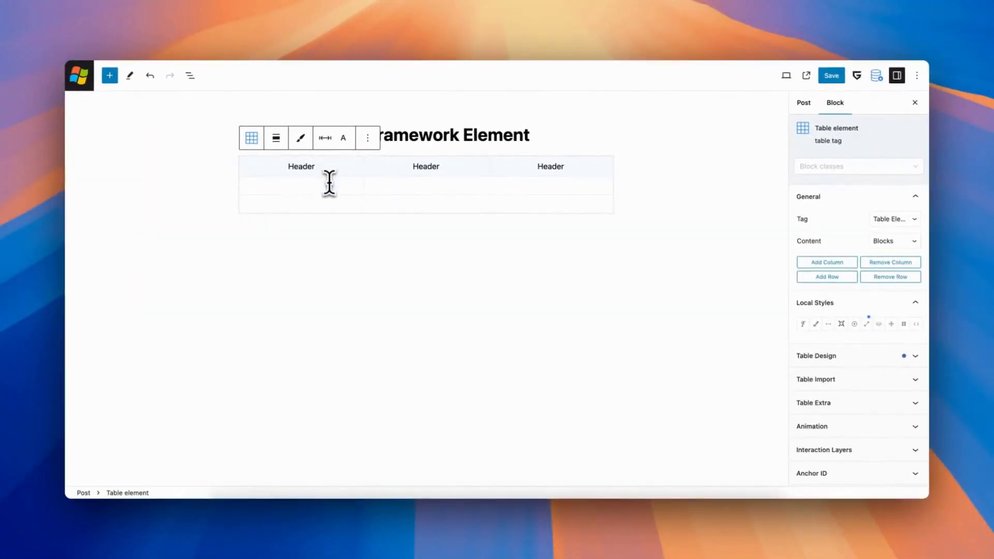
scroll(828, 339, "down", 2)
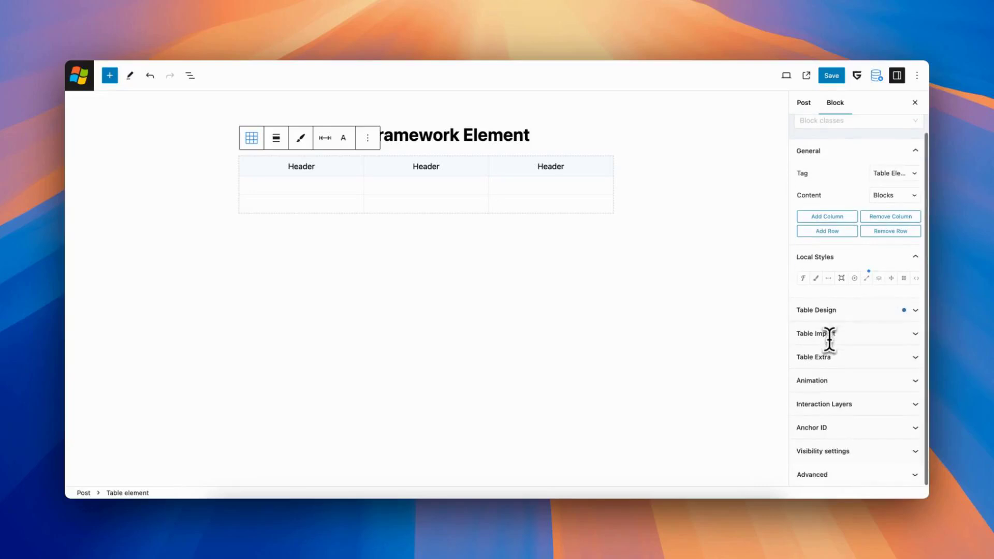
left_click(841, 335)
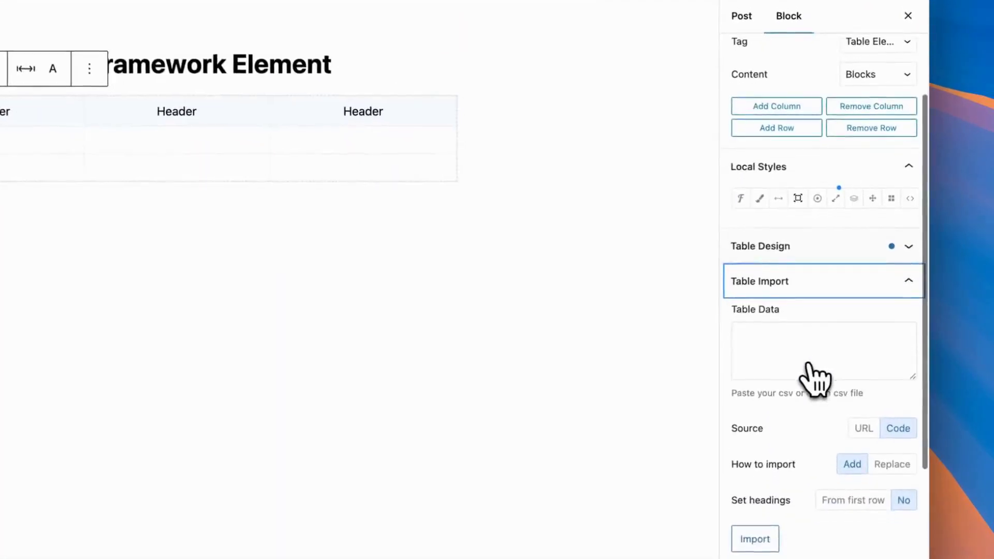
scroll(815, 380, "down", 3)
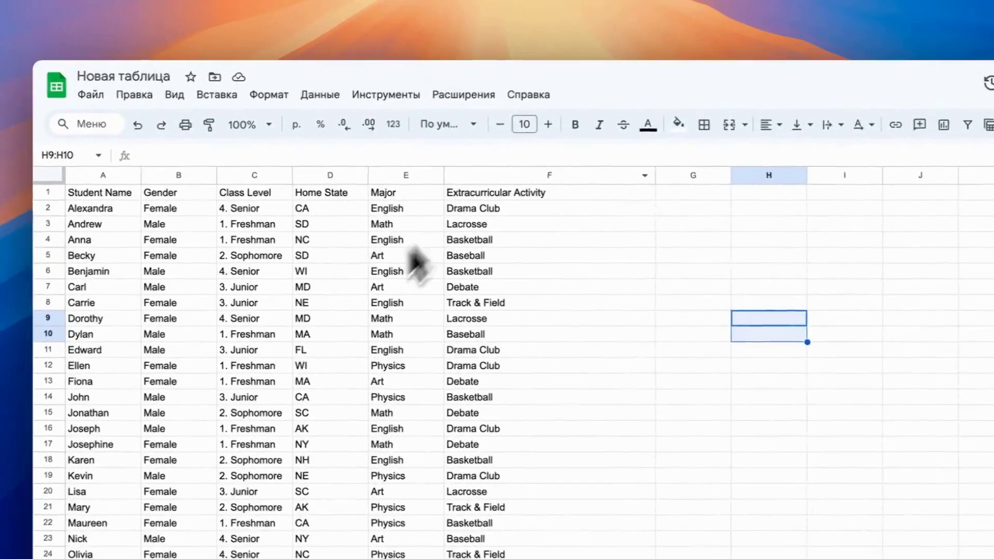
- Publish the entire spreadsheet to the web in CSV format and select the generated link
left_click(120, 96)
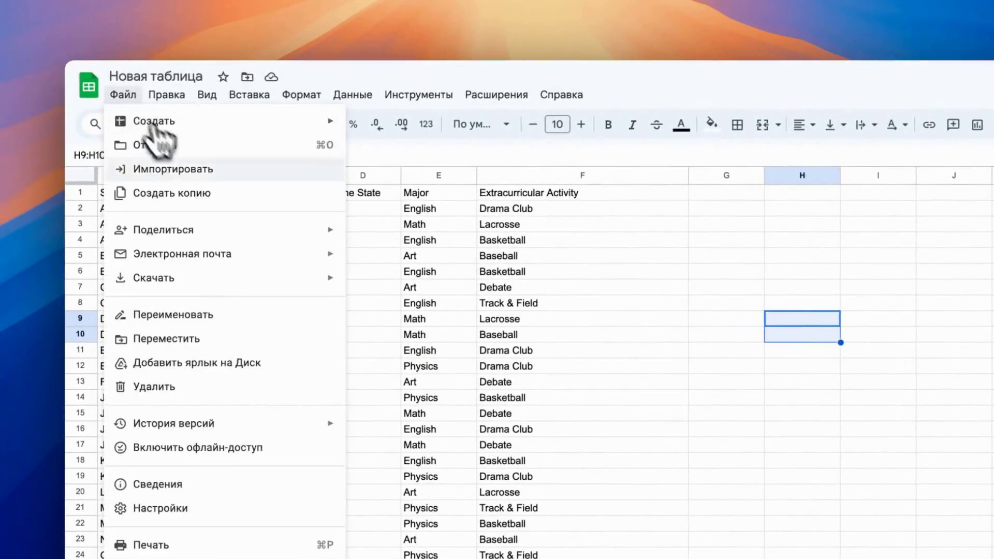
left_click(450, 259)
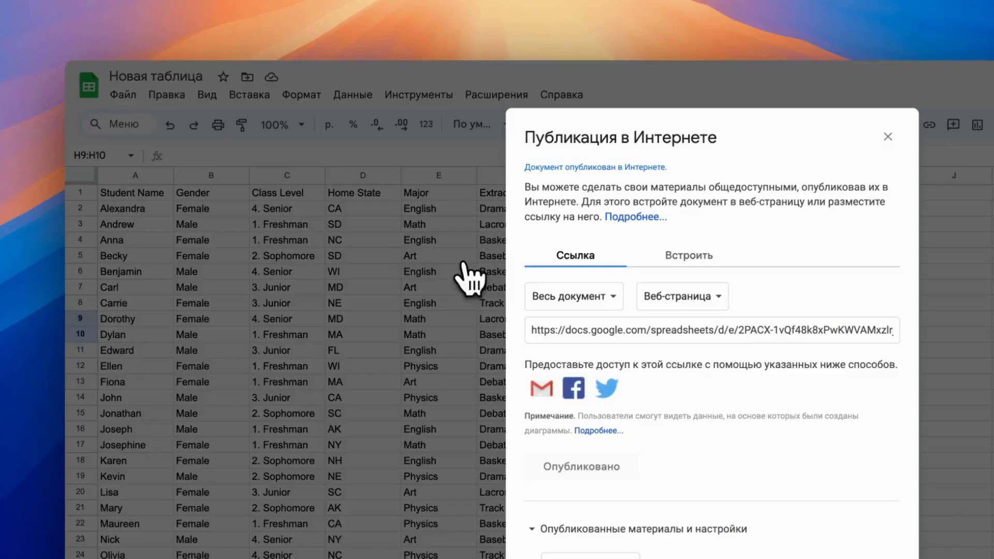
left_click(568, 293)
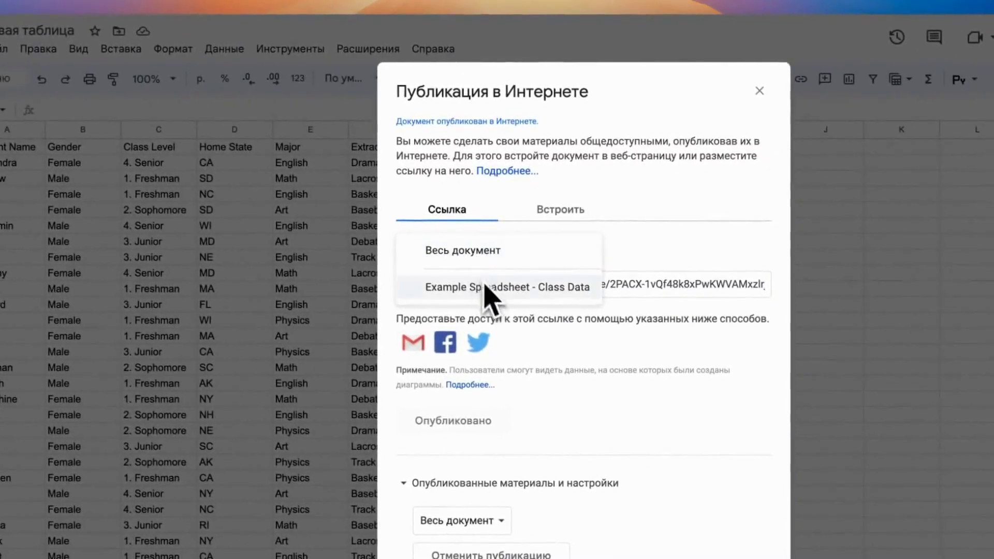
left_click(484, 249)
left_click(520, 273)
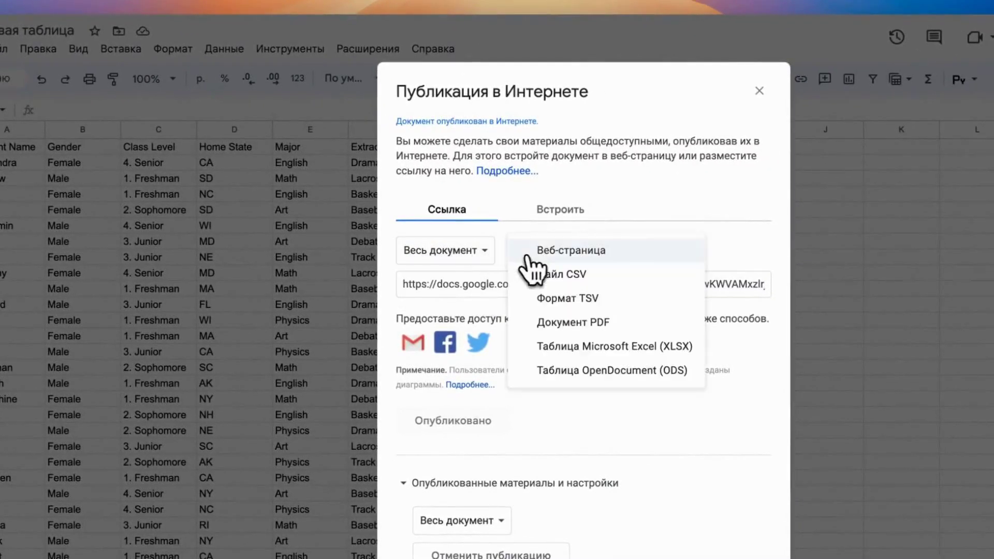
left_click(547, 274)
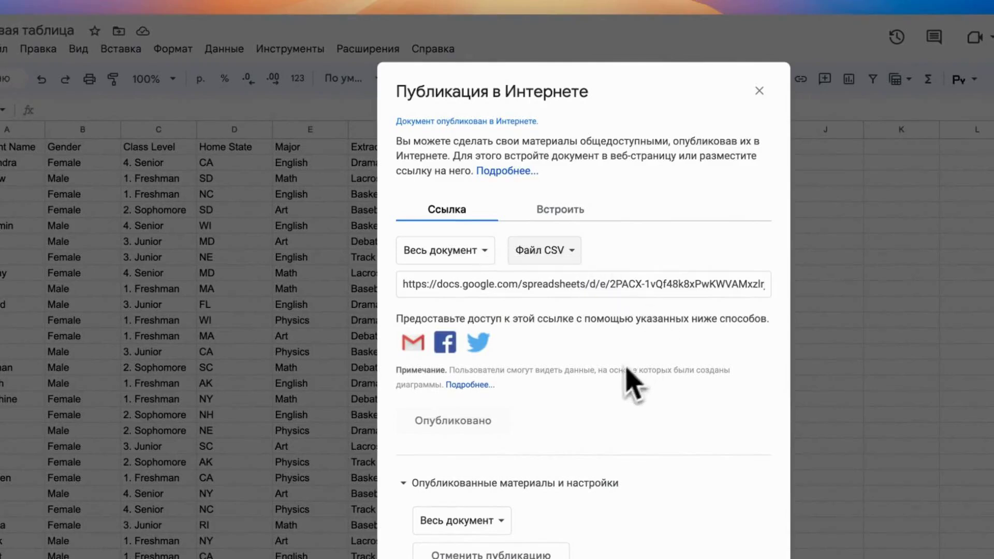
left_click(609, 284)
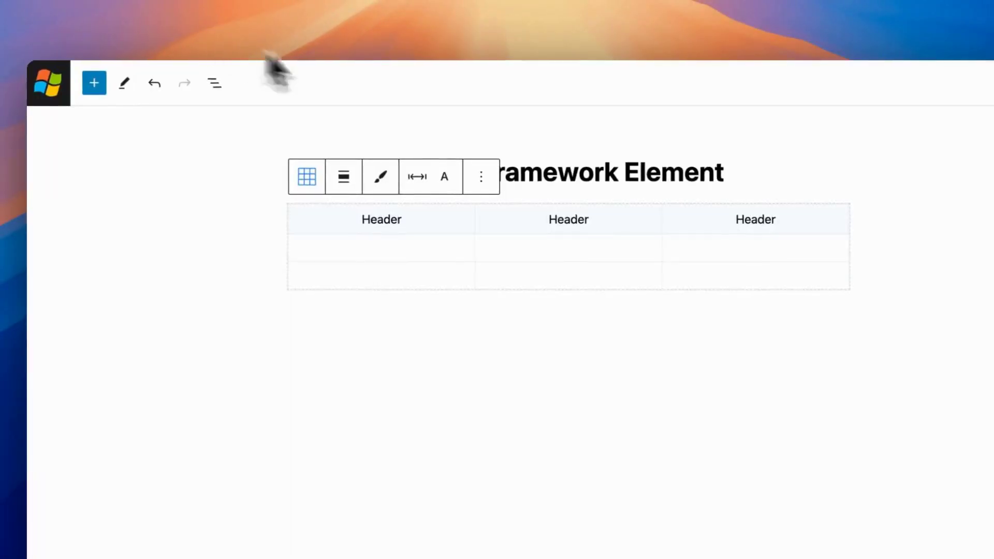
- Paste the published CSV link into the table's Table Data field
left_click(908, 286)
key("super+v")
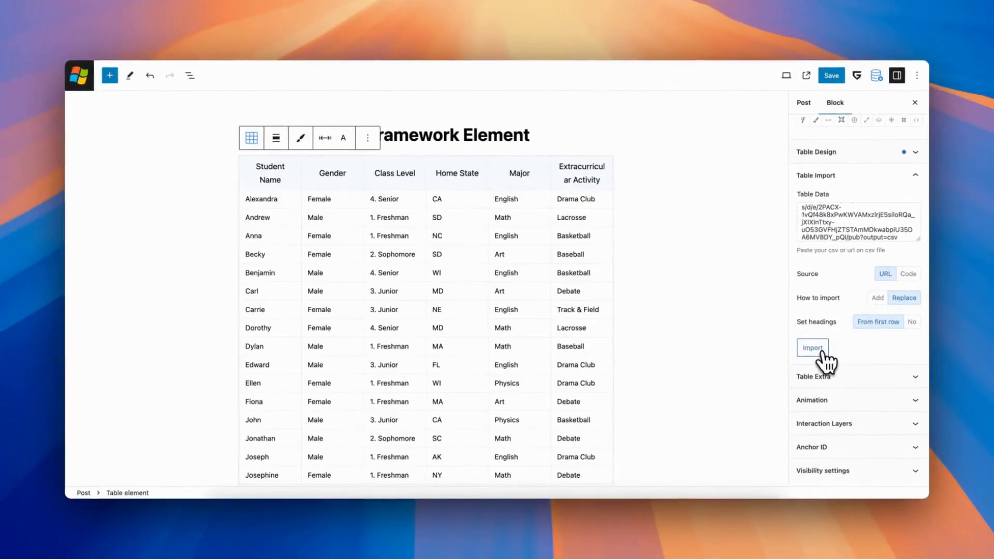
- Set the table to wide width and add a woman's portrait from the Media Library to the first name cell
left_click(276, 137)
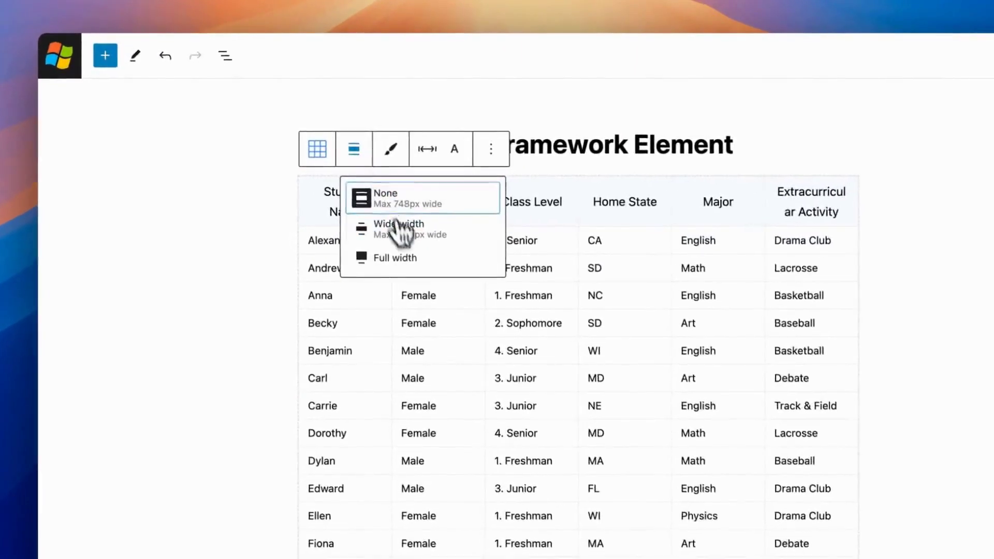
left_click(304, 191)
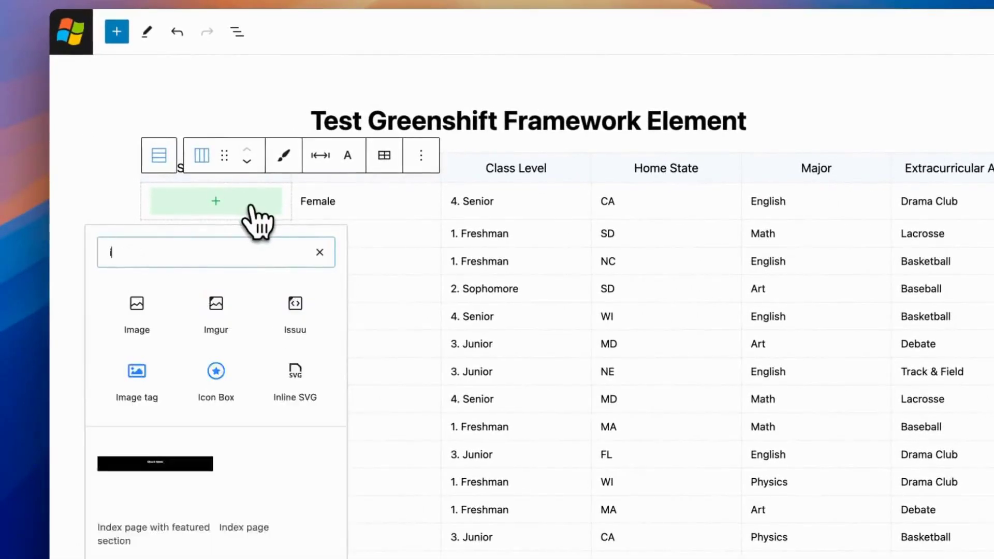
left_click(293, 311)
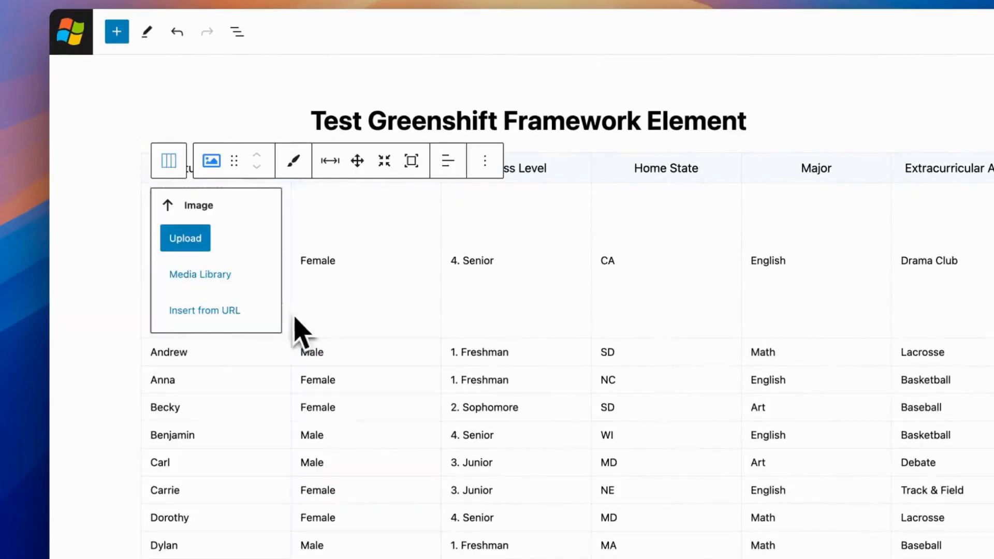
left_click(233, 281)
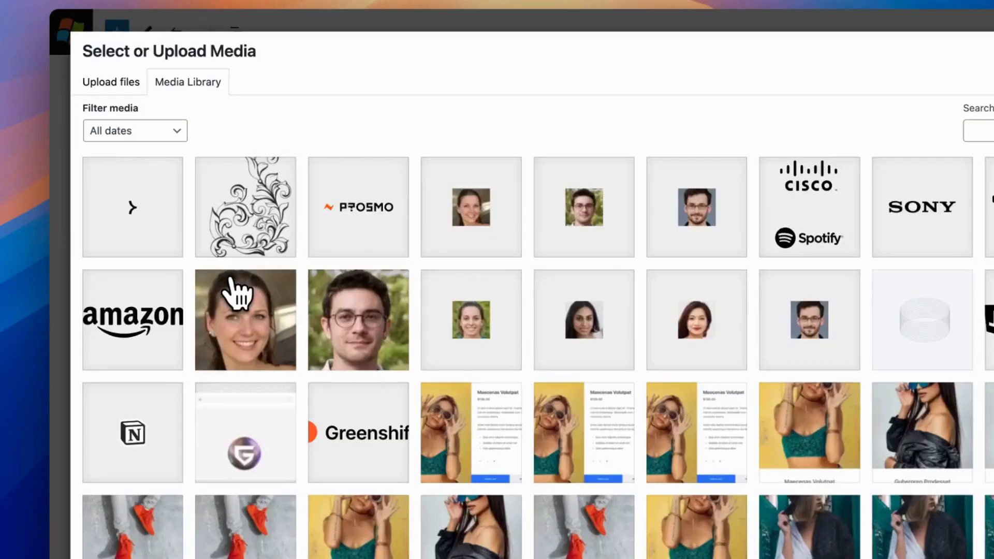
left_click(440, 228)
left_click(865, 470)
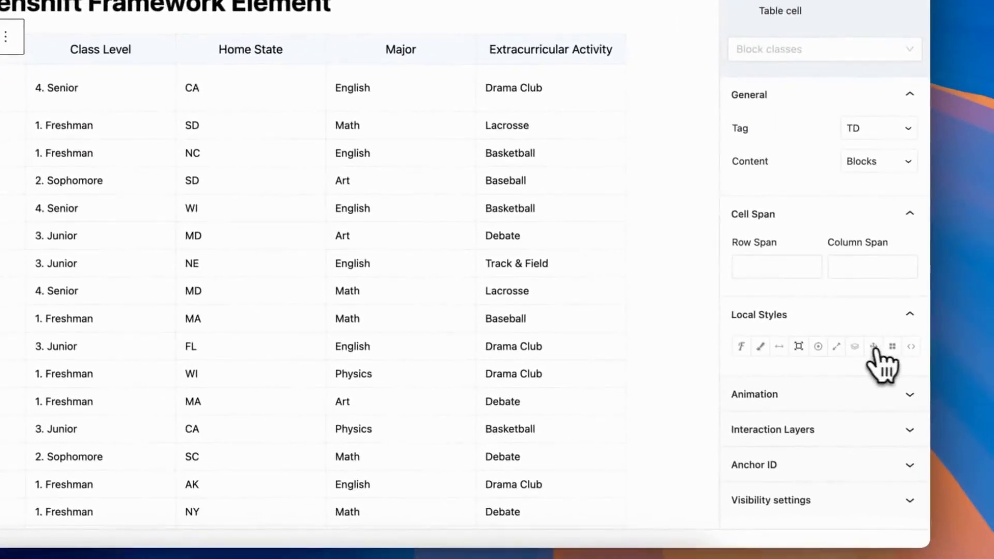
- Set the photo cell's layout type to Flex
left_click(891, 346)
scroll(895, 362, "down", 2)
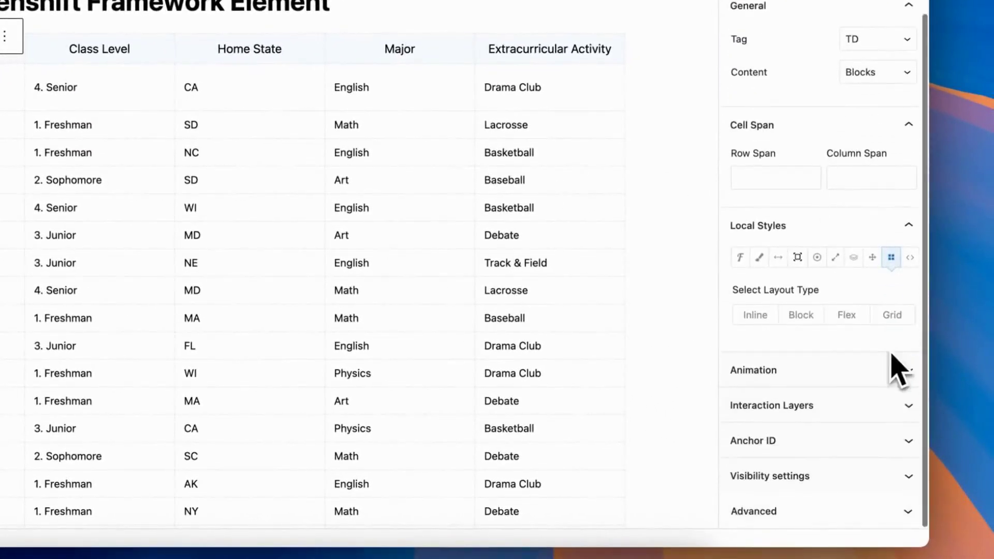
left_click(851, 317)
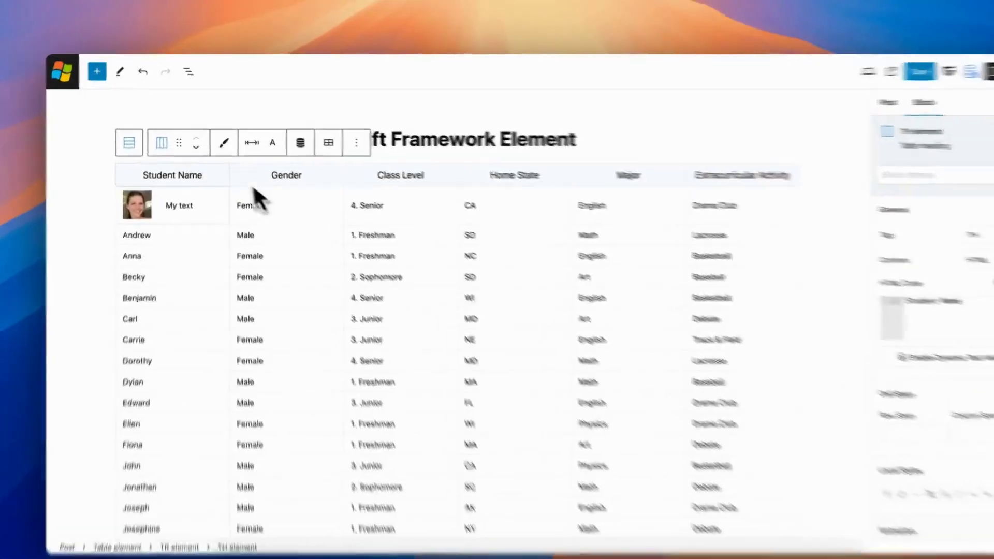
- Give the Student Name header cell a fixed 350 px width
left_click(228, 204)
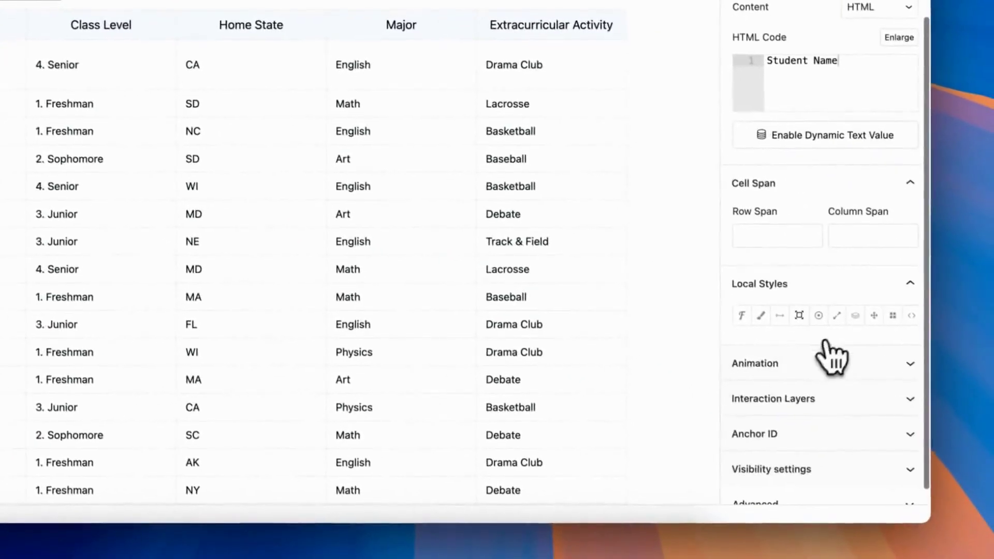
scroll(838, 324, "down", 2)
left_click(903, 273)
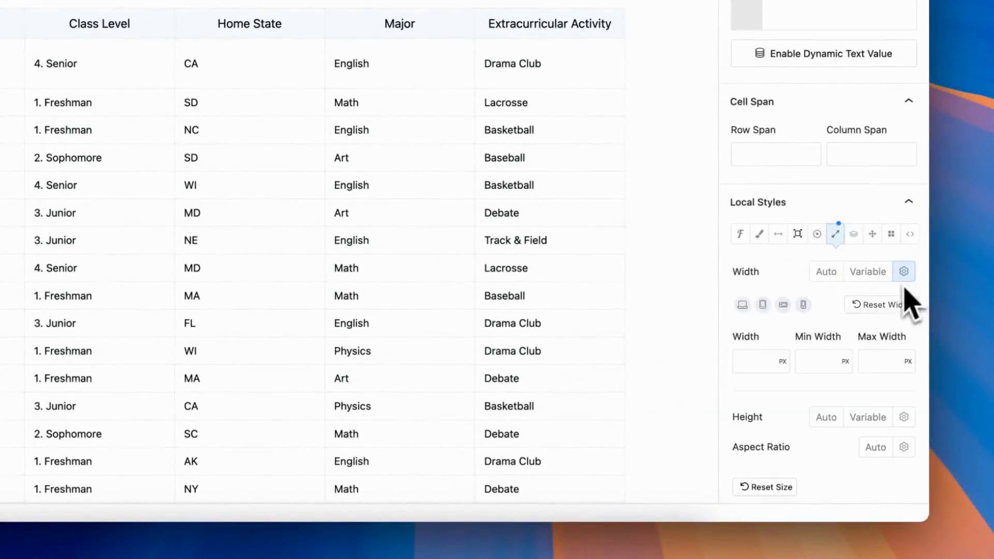
type("250")
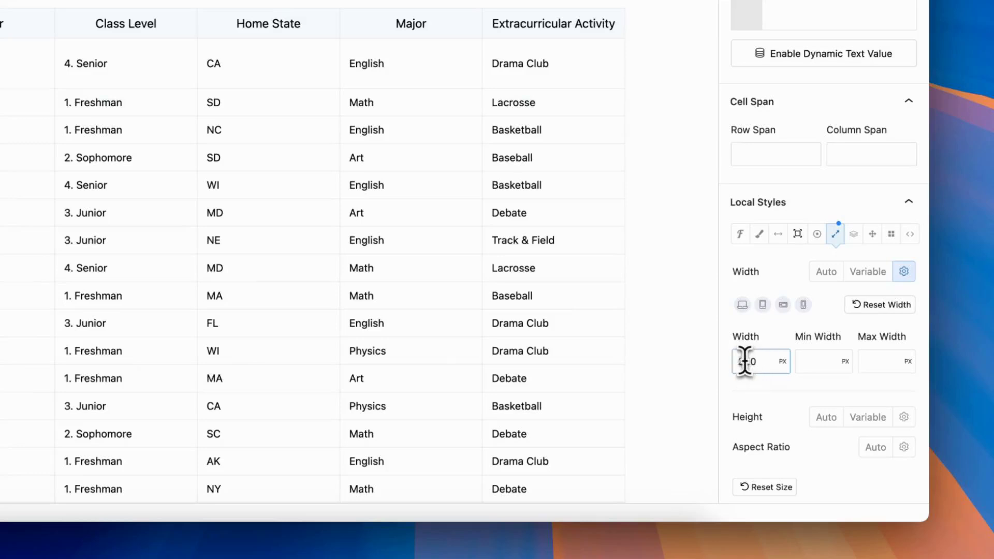
type("3")
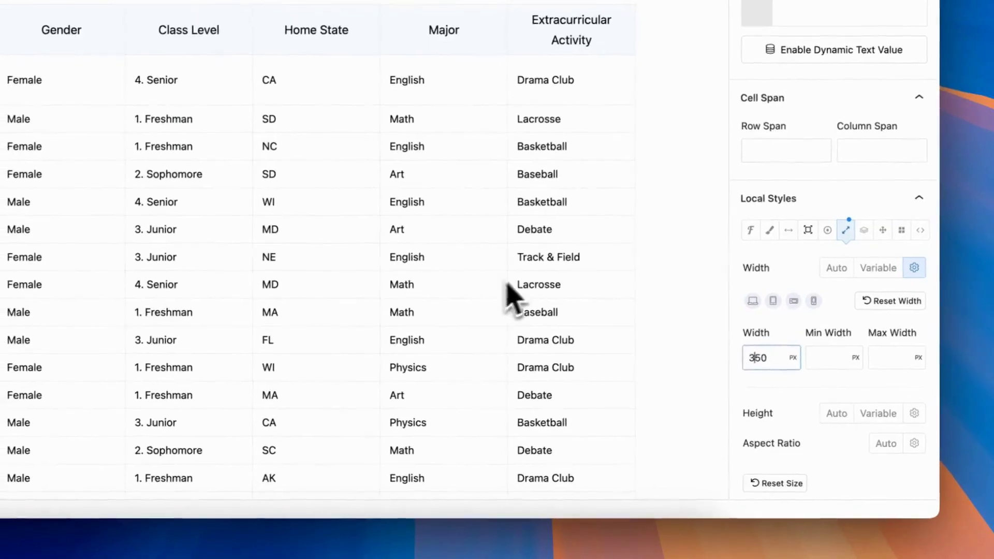
scroll(776, 378, "down", 3)
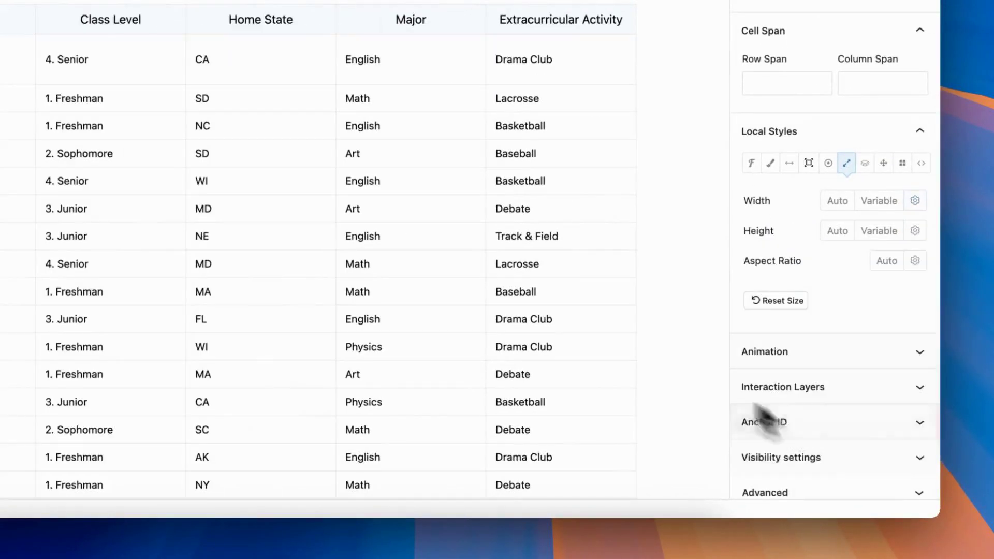
- Give the MD cell in the 3. Junior row an F3F3F3 light grey background
left_click(269, 211)
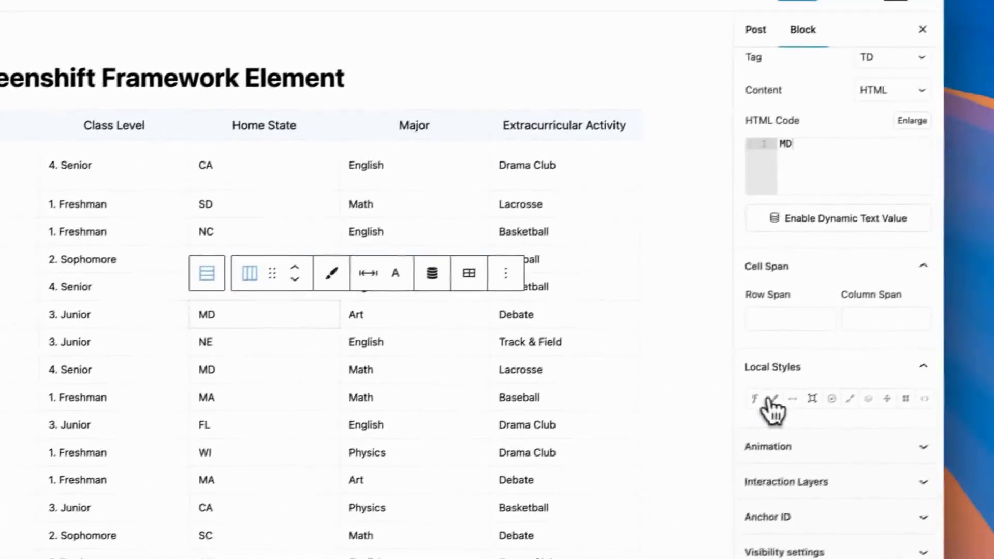
left_click(772, 399)
scroll(771, 420, "down", 2)
left_click(888, 352)
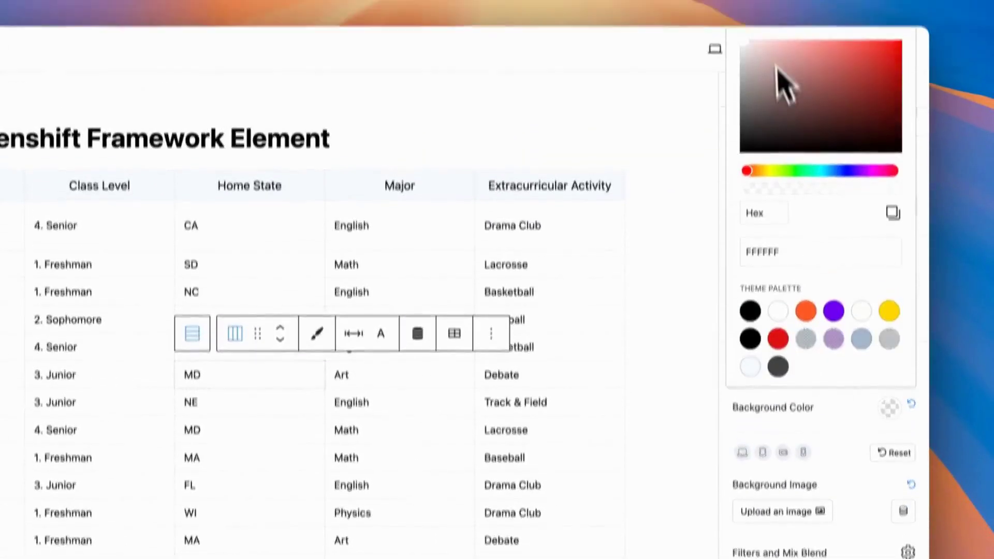
left_click_drag(782, 77, 730, 65)
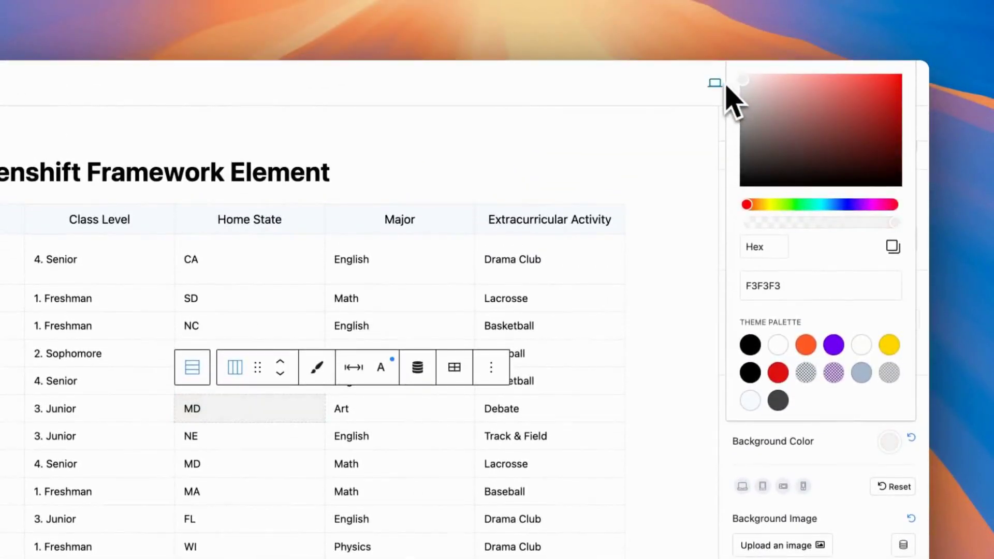
left_click(802, 441)
- Look through the cell's Spacing, Border, Shadow and Size settings
left_click(778, 320)
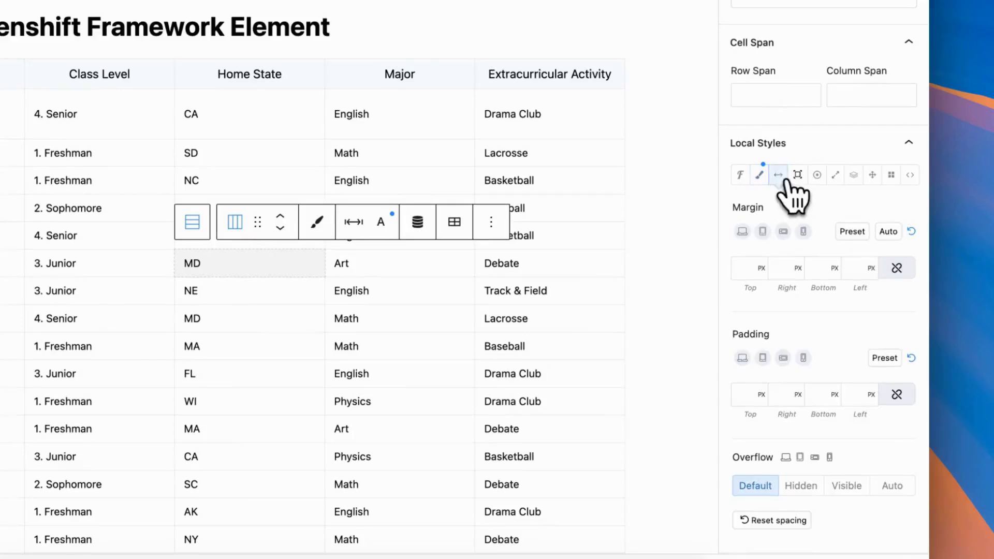
left_click(797, 176)
left_click(816, 178)
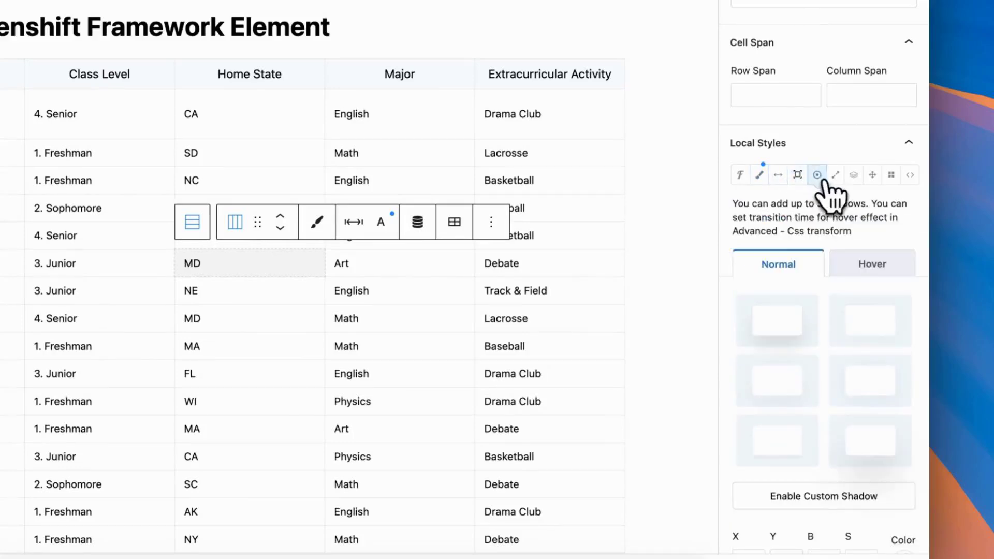
left_click(834, 175)
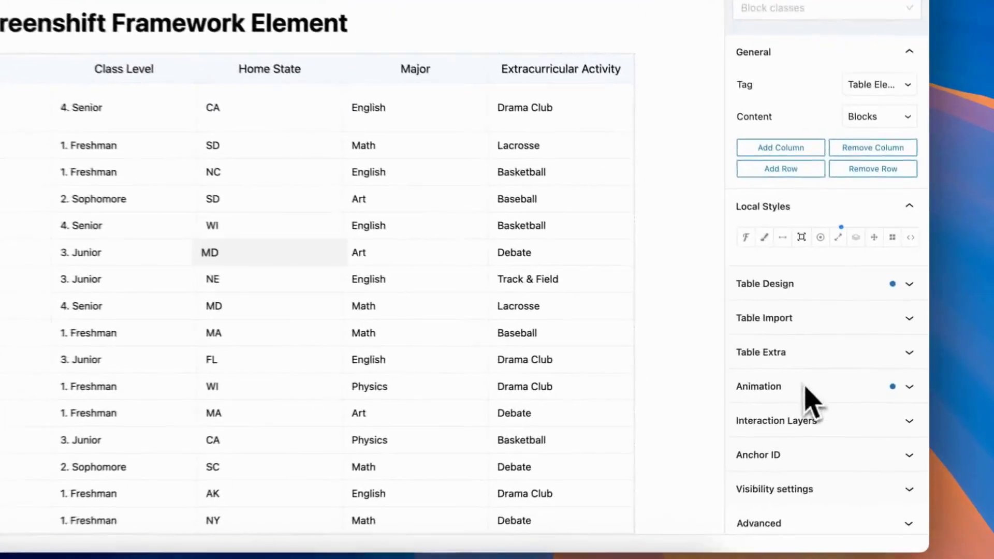
- Enable a Stagger animation on the table with Shift Y 18, Opacity 0 and 0.05 stagger delay
left_click(849, 387)
scroll(818, 409, "down", 3)
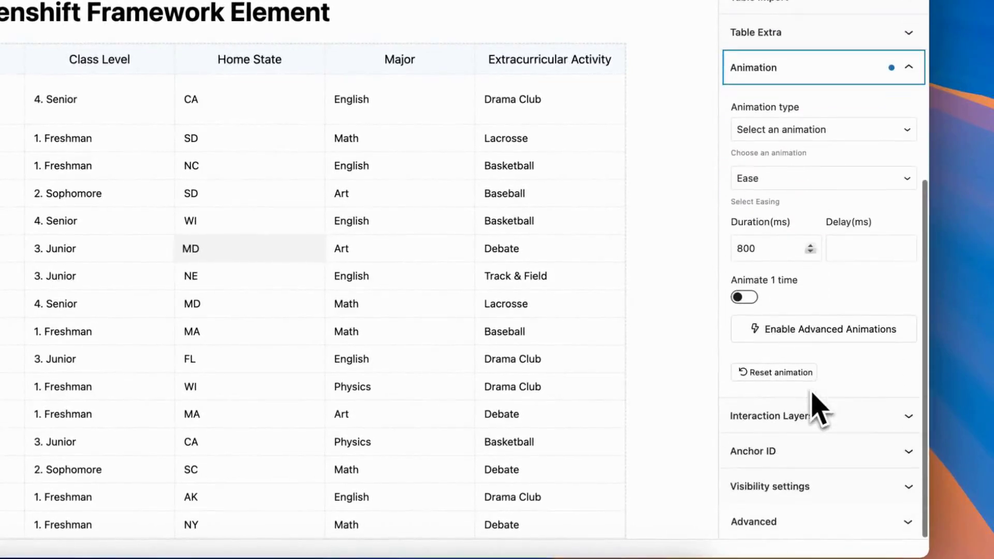
left_click(812, 330)
left_click(809, 328)
scroll(816, 346, "down", 5)
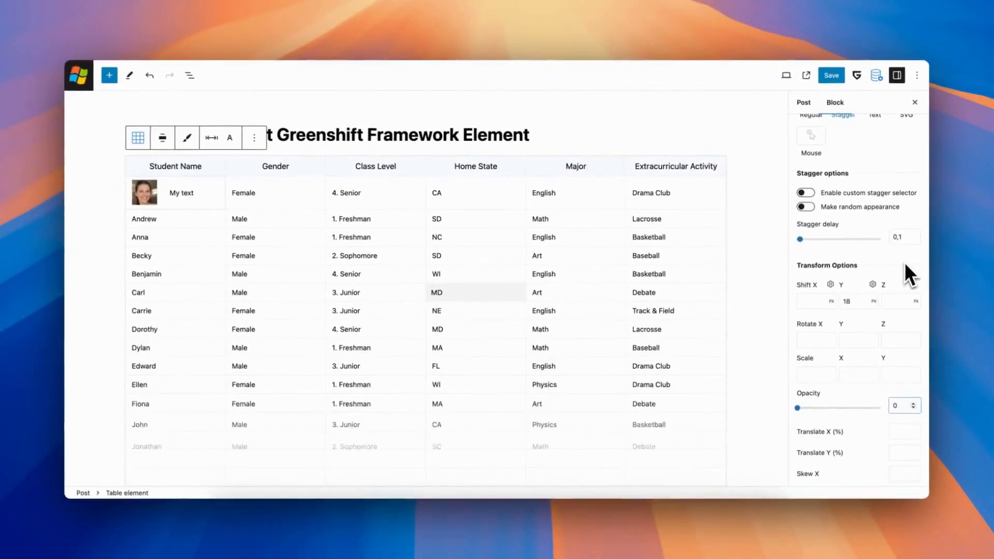
left_click(913, 239)
left_click(913, 239)
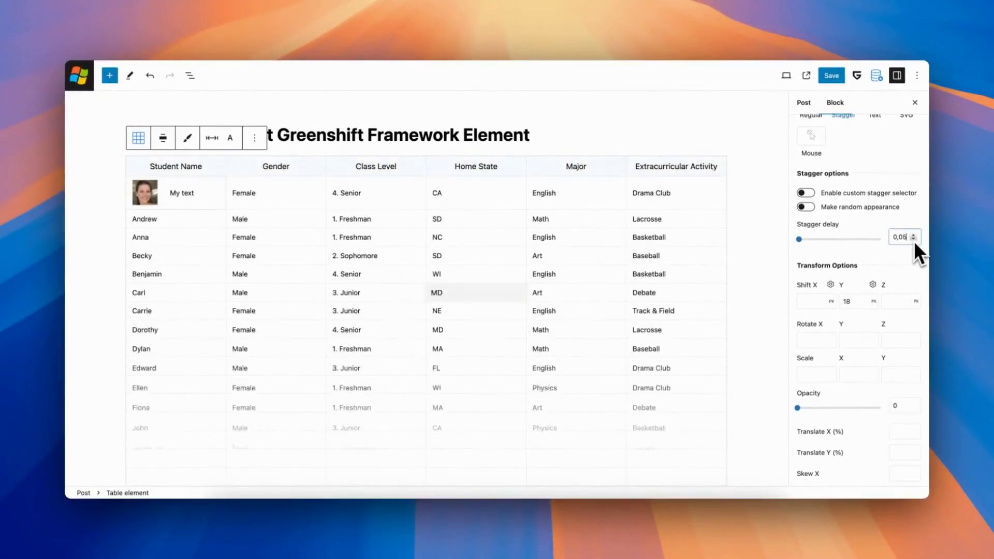
- Add the current post's Publish Date as a dynamic value to Carl's name cell in the MD row
left_click(559, 410)
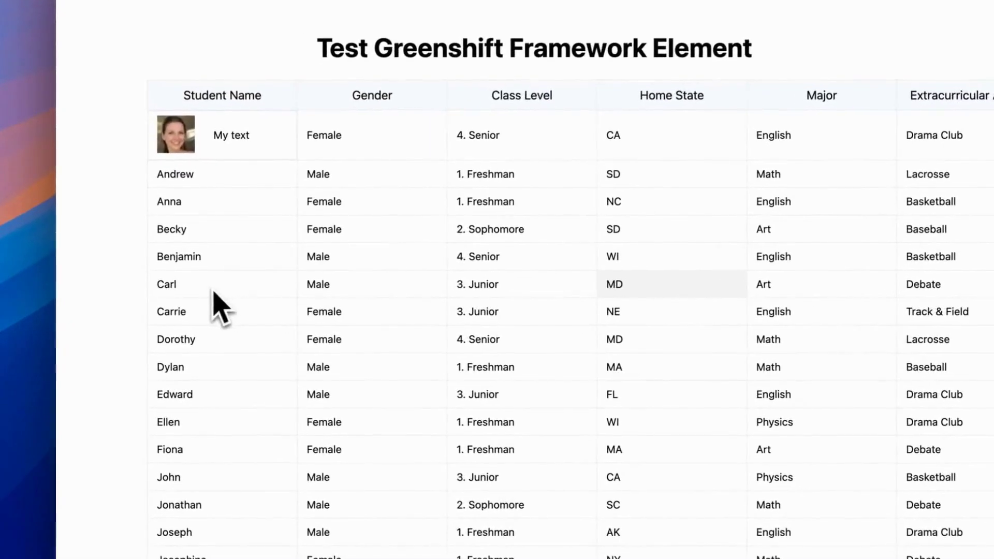
left_click(167, 298)
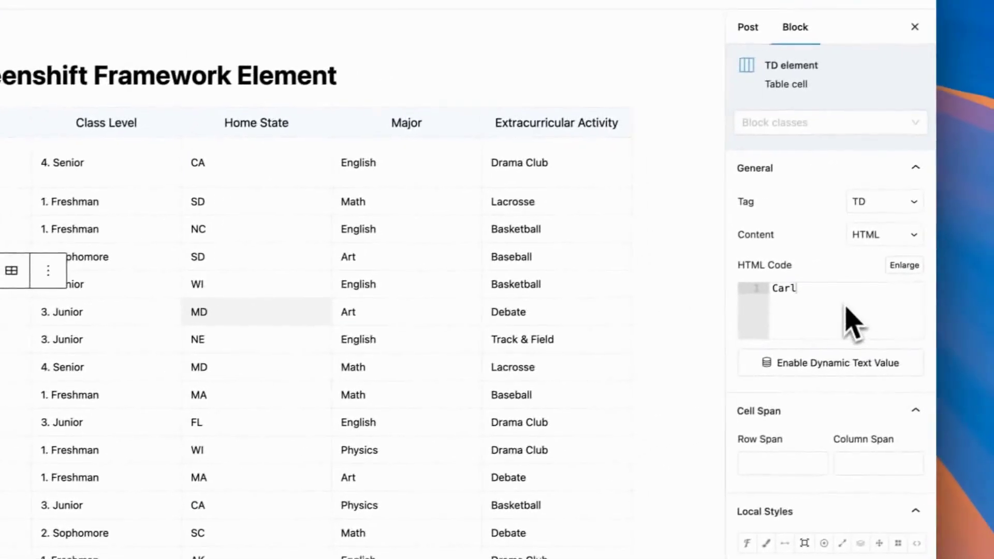
left_click(867, 365)
scroll(864, 382, "down", 4)
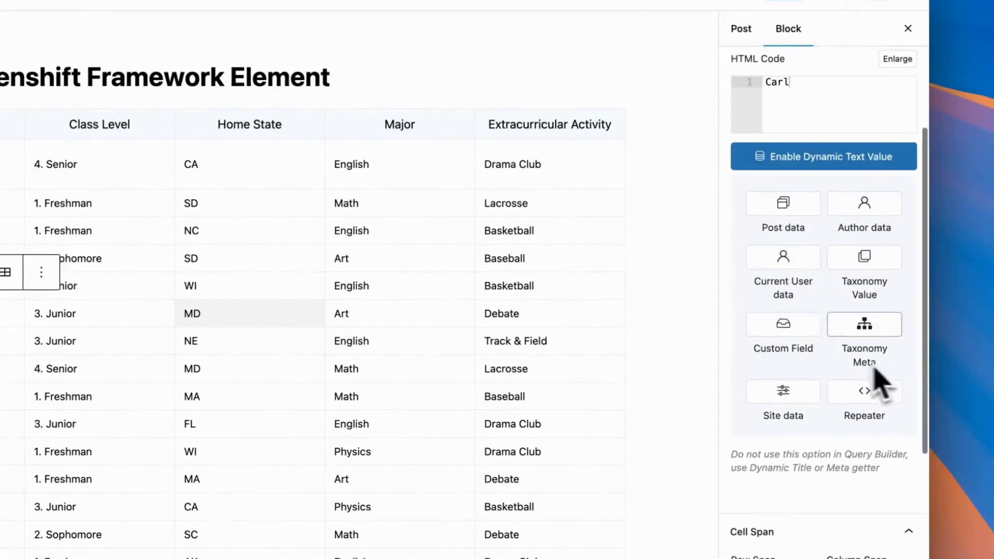
left_click(784, 217)
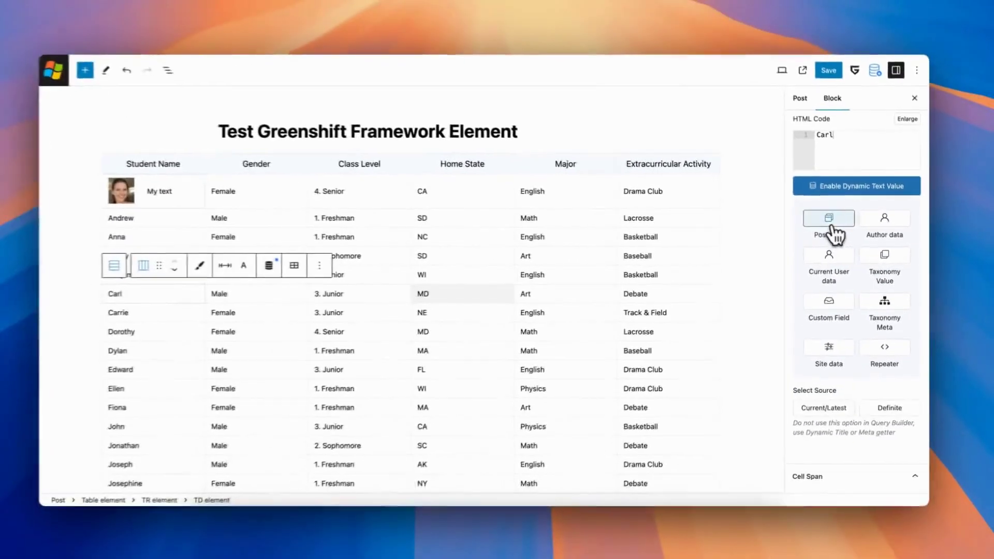
scroll(799, 374, "down", 3)
scroll(843, 336, "down", 1)
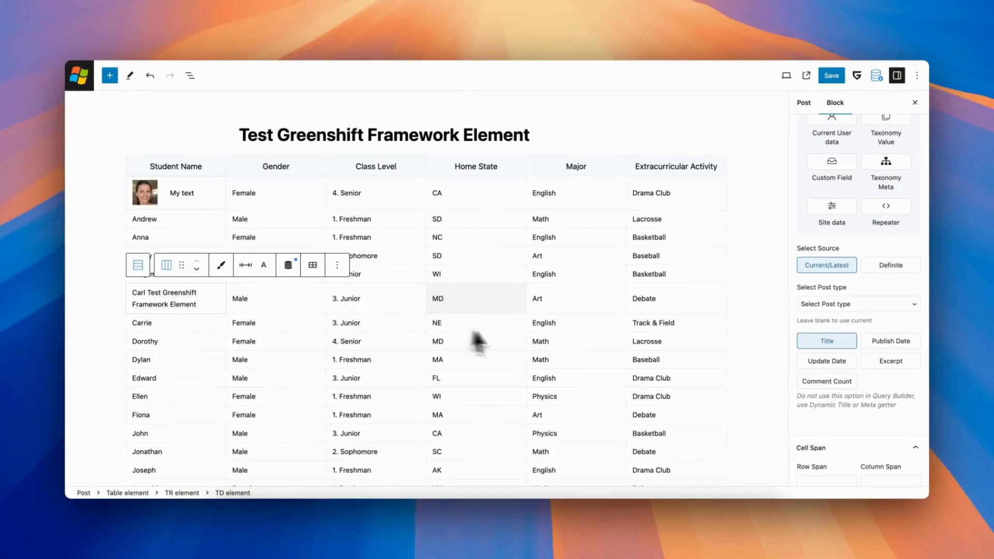
left_click(891, 361)
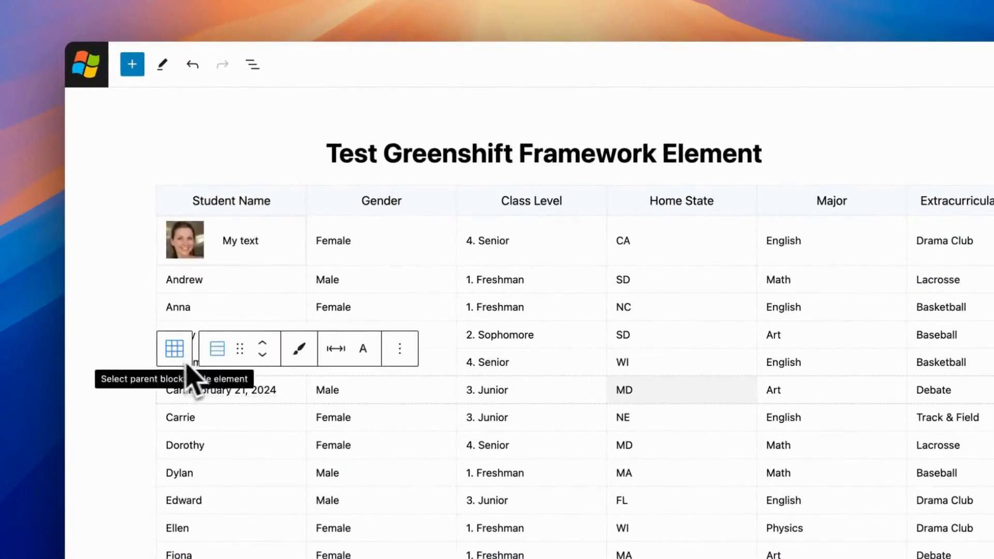
- Enable 'Use visibility settings' on the first table row, then select the whole Table element
left_click(252, 64)
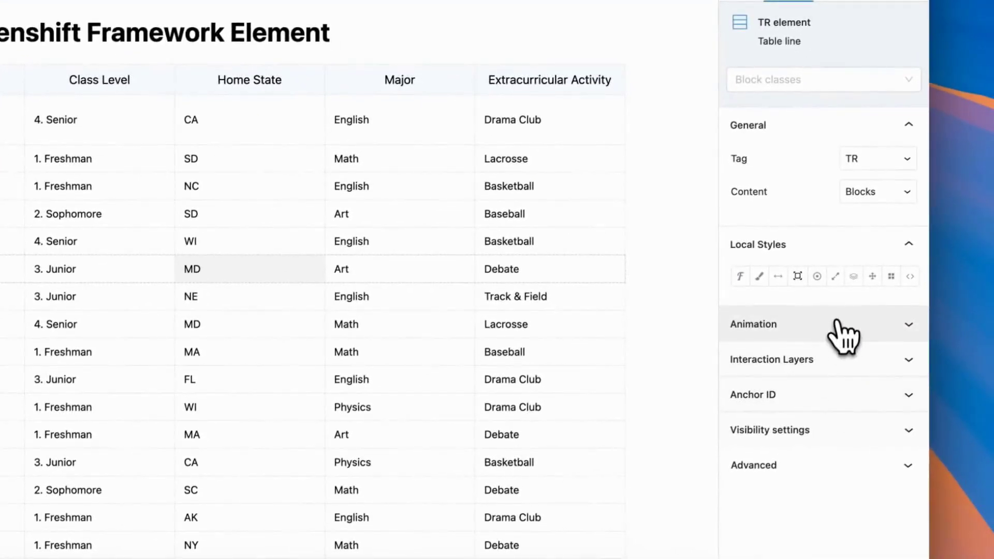
left_click(744, 458)
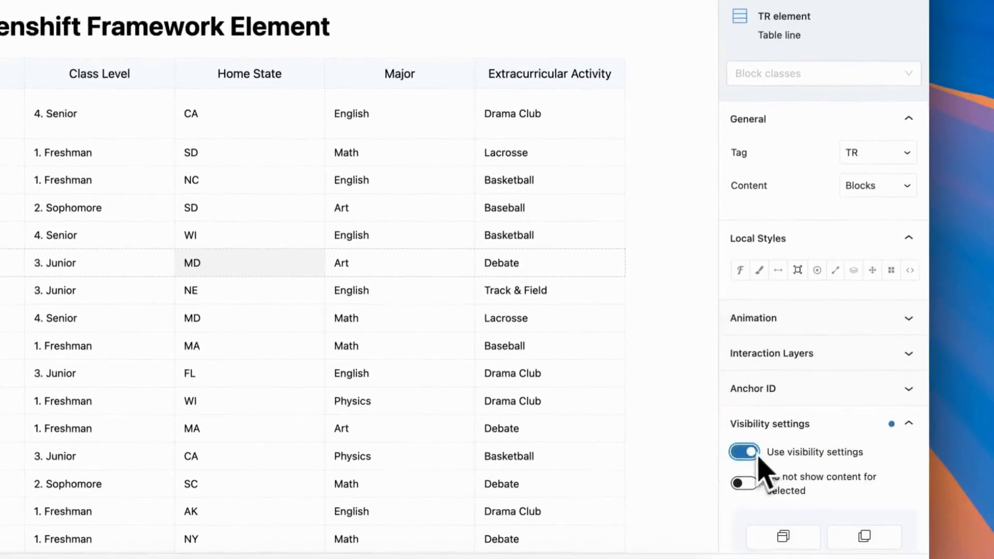
scroll(838, 424, "down", 10)
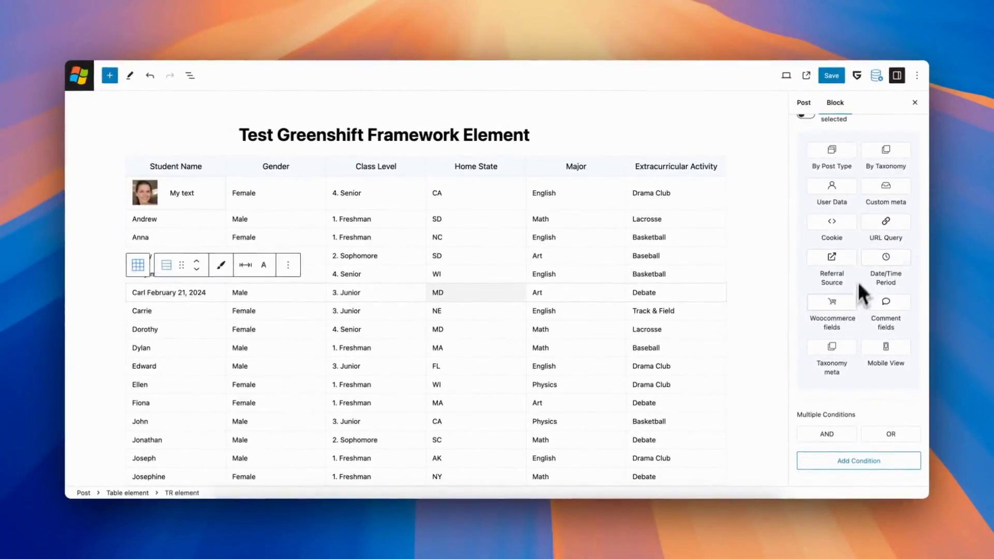
left_click(641, 329)
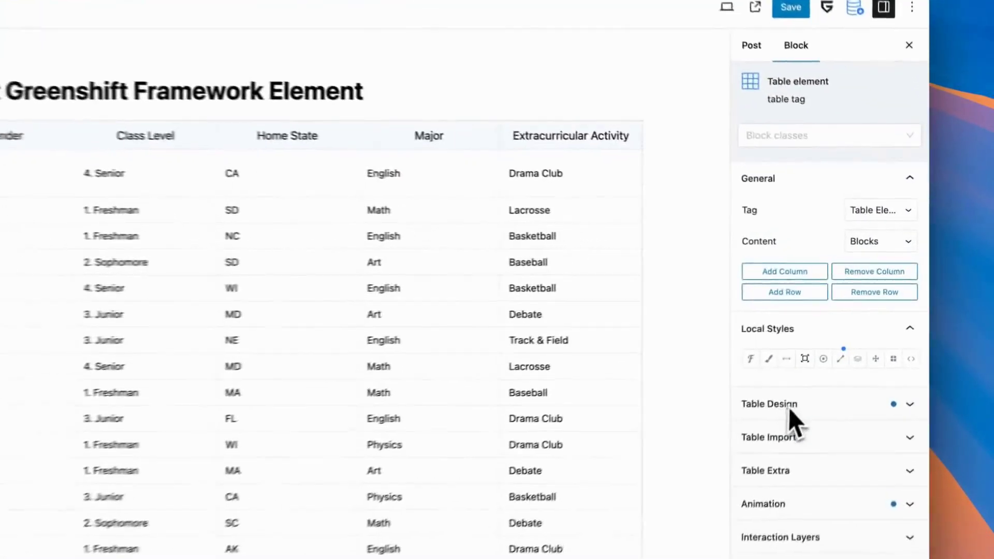
- Set the table cells' top padding to 8 px under Cell design spacing
left_click(841, 358)
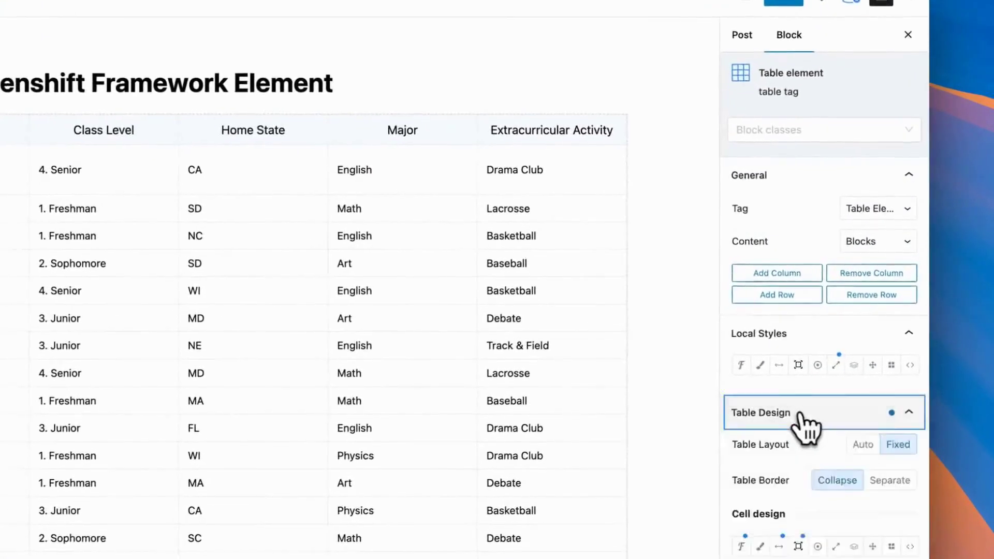
scroll(843, 359, "down", 5)
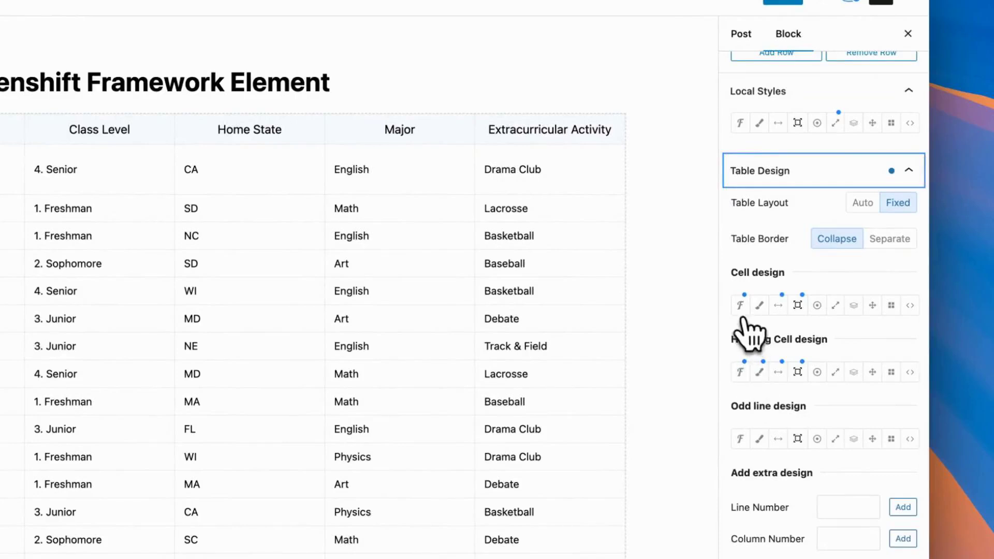
left_click(778, 306)
scroll(783, 321, "down", 4)
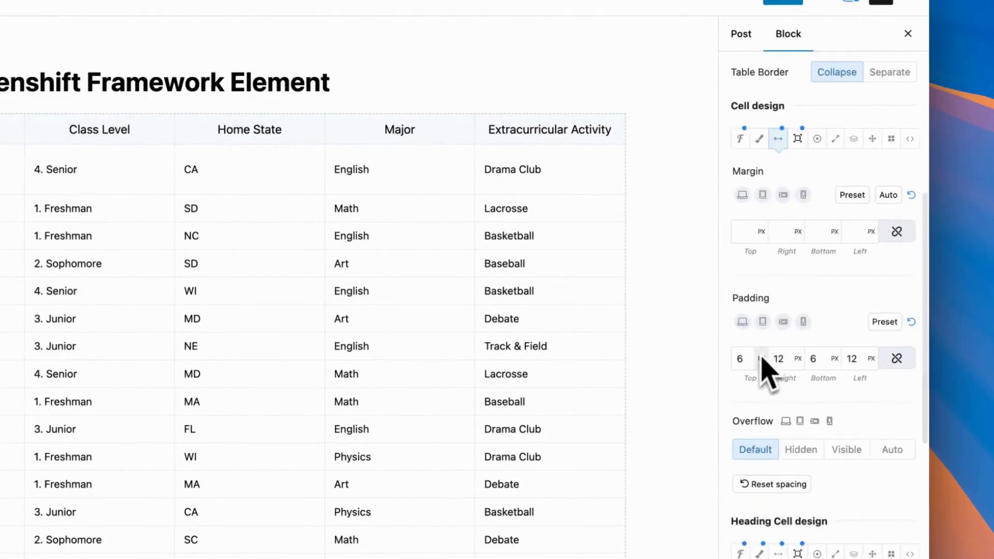
left_click_drag(751, 357, 751, 346)
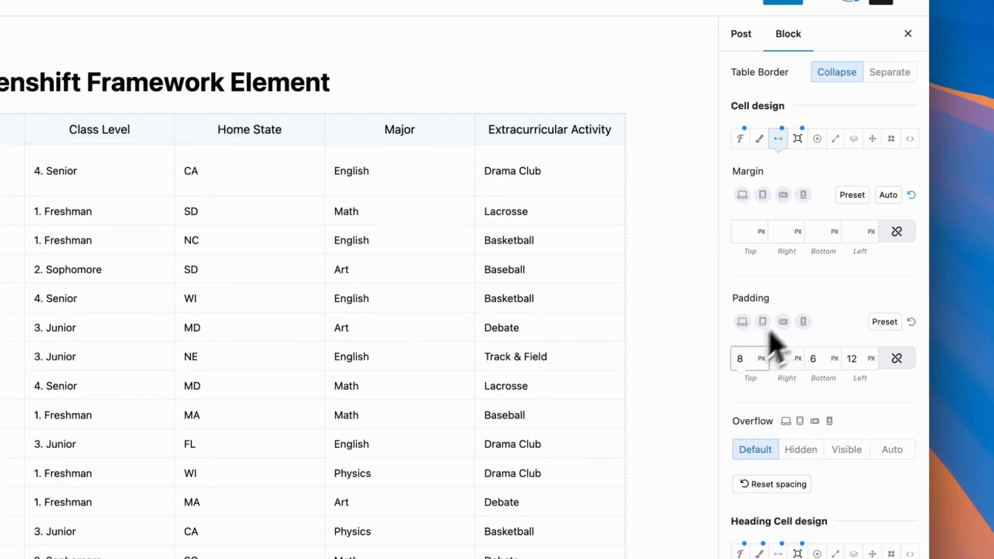
scroll(821, 306, "up", 2)
left_click(779, 189)
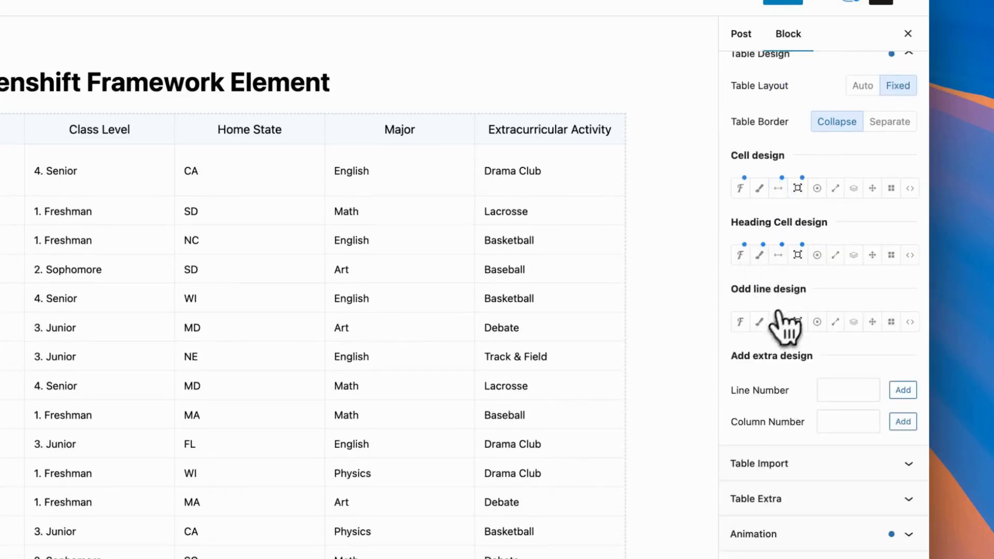
- Give the table's odd rows a CEC5C5 light grey background
left_click(758, 321)
scroll(770, 342, "down", 1)
left_click(889, 338)
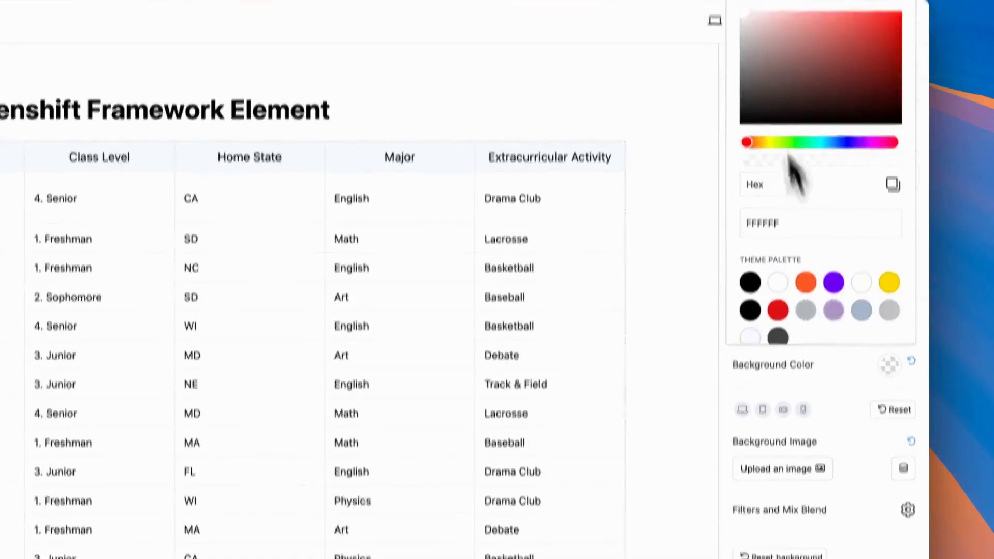
left_click(743, 19)
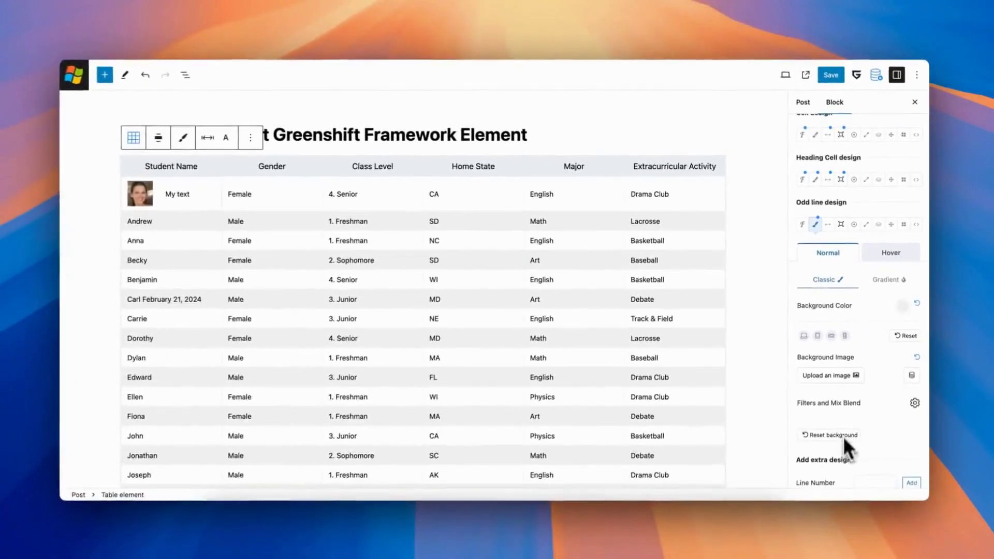
- Reset the odd-line background, then add column 3 (Class Level) styling with a grey background colour
left_click(836, 435)
left_click(815, 225)
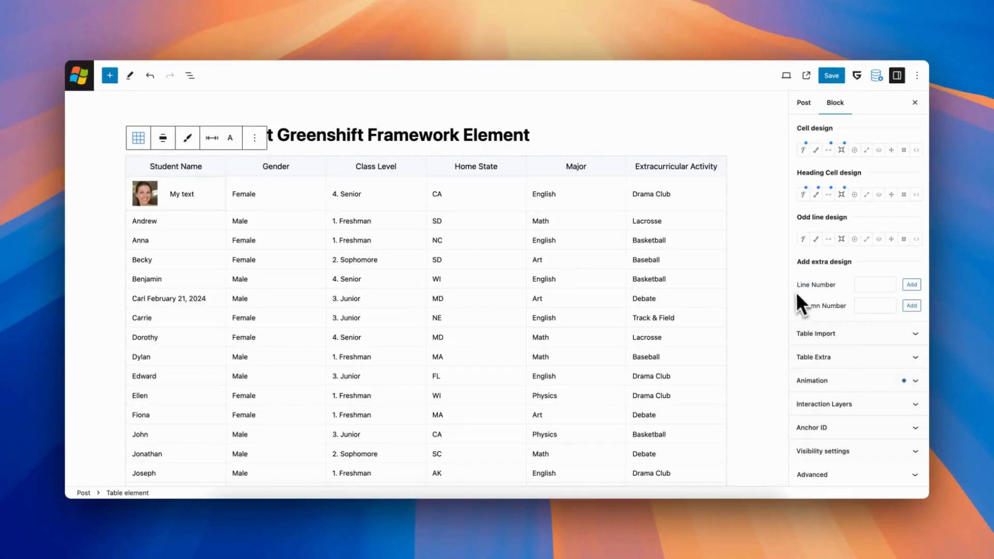
left_click(863, 306)
type("3")
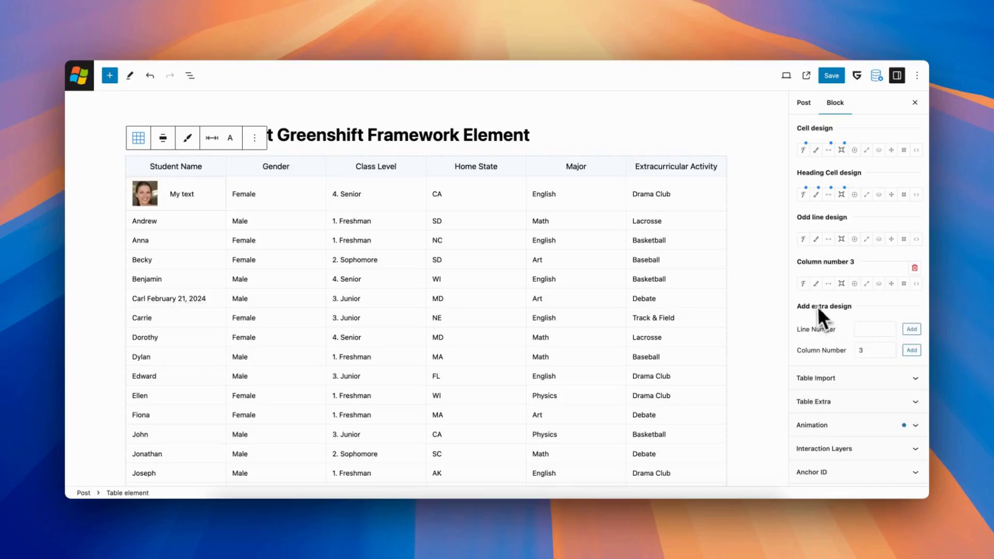
scroll(827, 299, "down", 3)
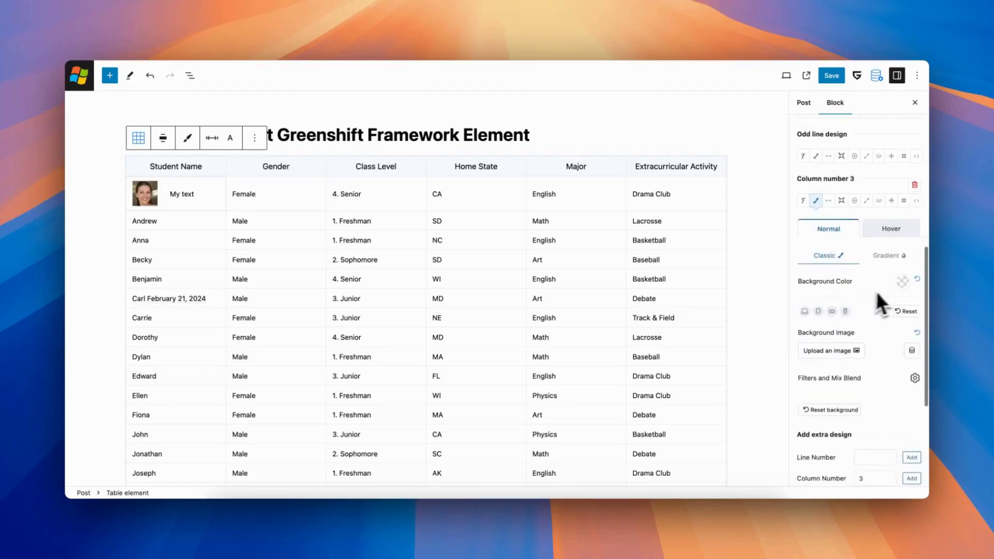
left_click(901, 287)
left_click_drag(831, 111, 804, 98)
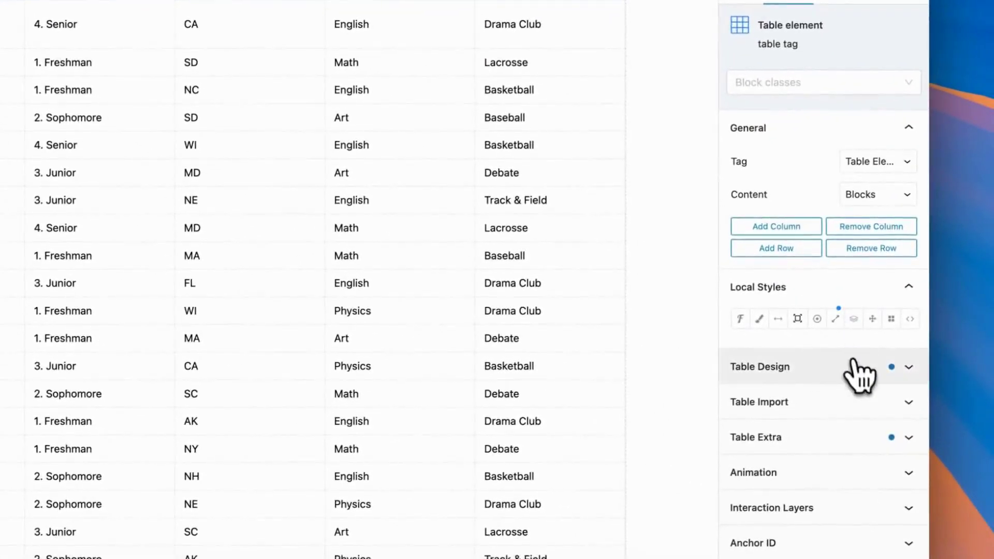
- In Table Extra, preview the table at Mobile view, return to Desktop, and set Sortable script to Yes
left_click(797, 430)
scroll(848, 454, "down", 3)
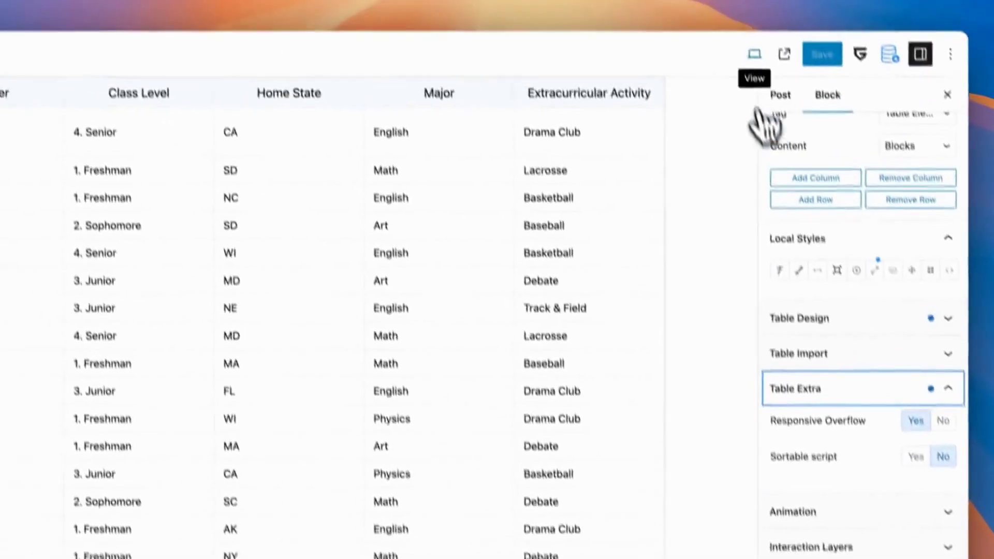
left_click(705, 181)
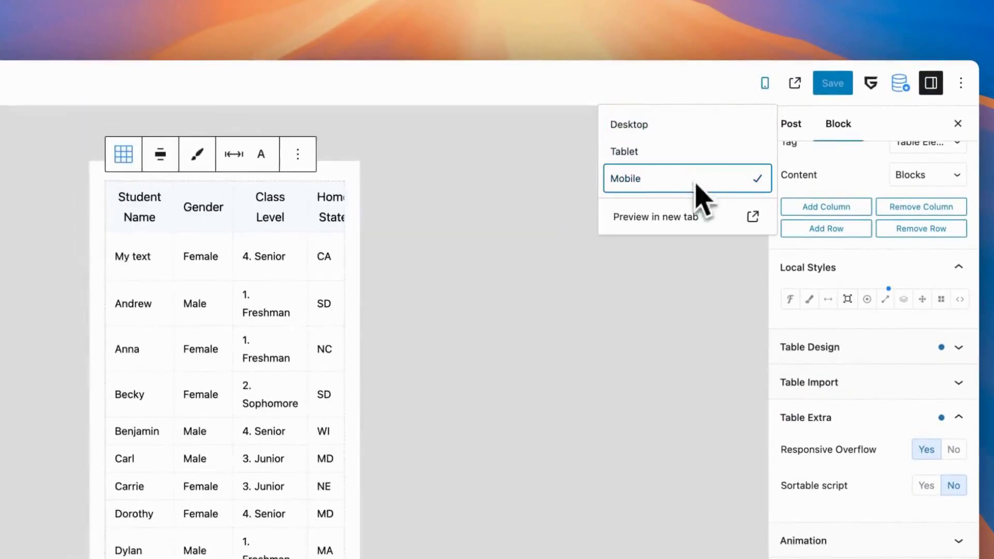
scroll(354, 392, "right", 3)
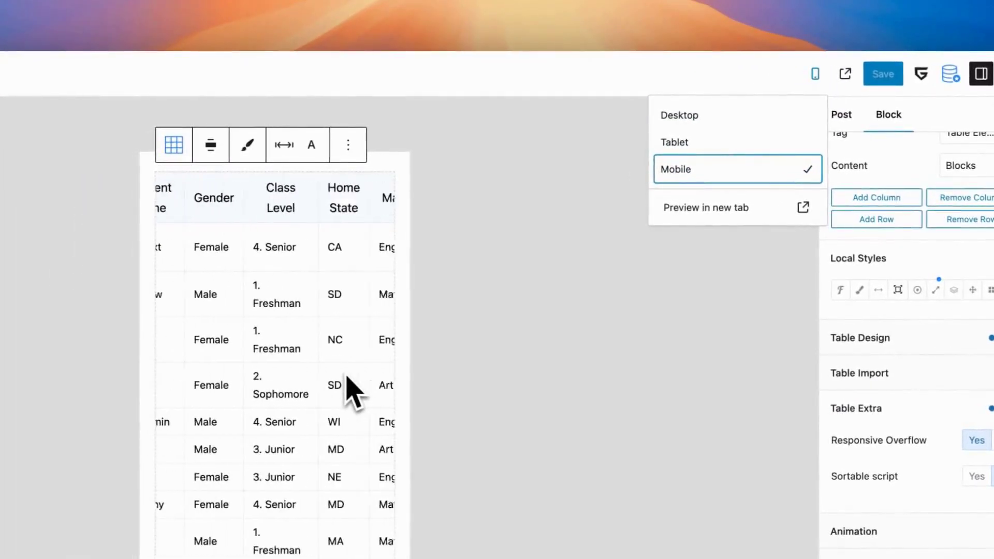
left_click(683, 113)
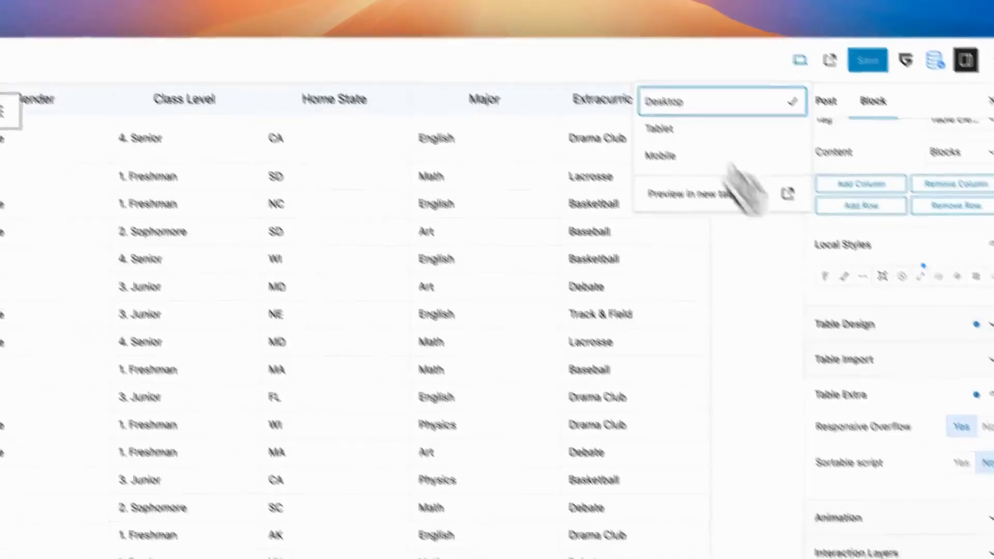
left_click(976, 476)
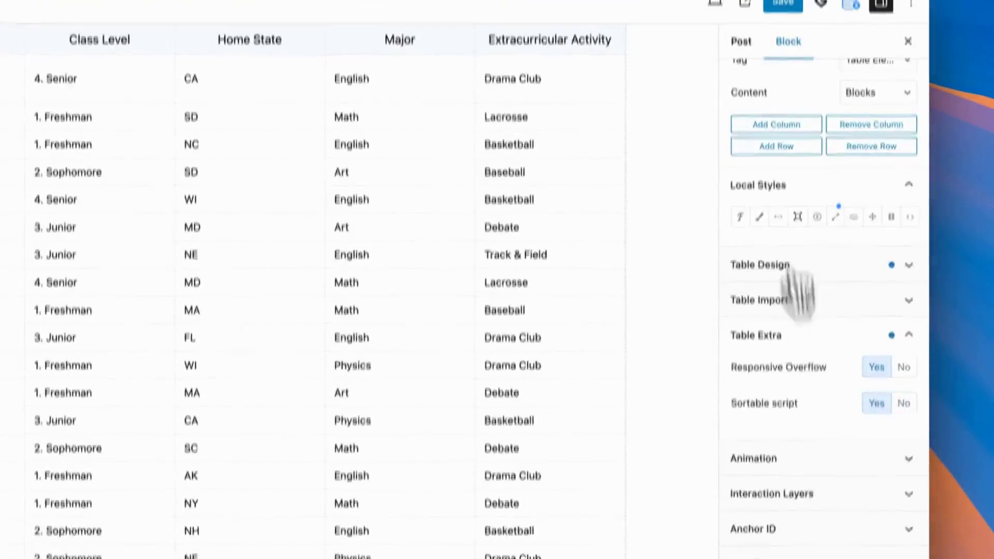
- Save the post, open it in a new window, and sort the student table by the Major header
left_click(782, 4)
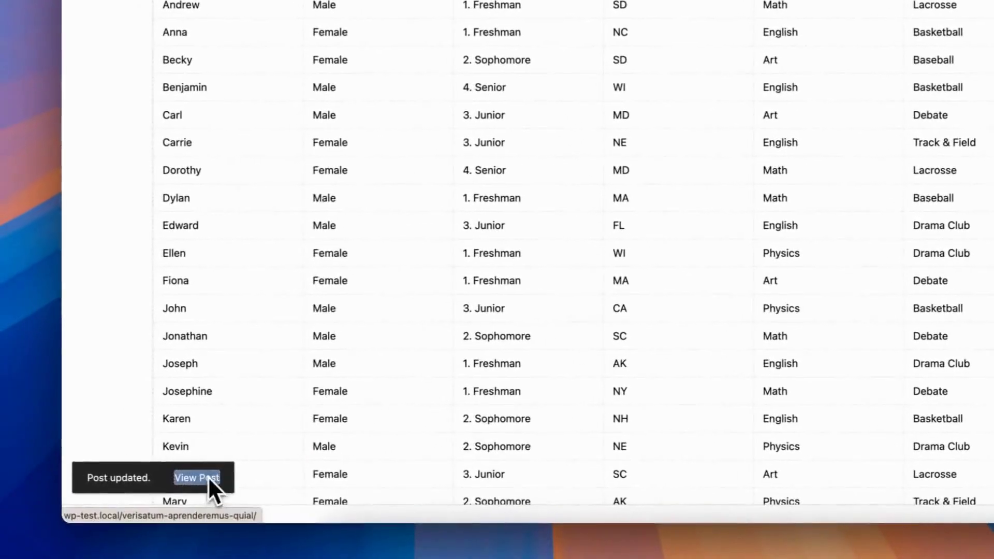
right_click(173, 481)
left_click(286, 200)
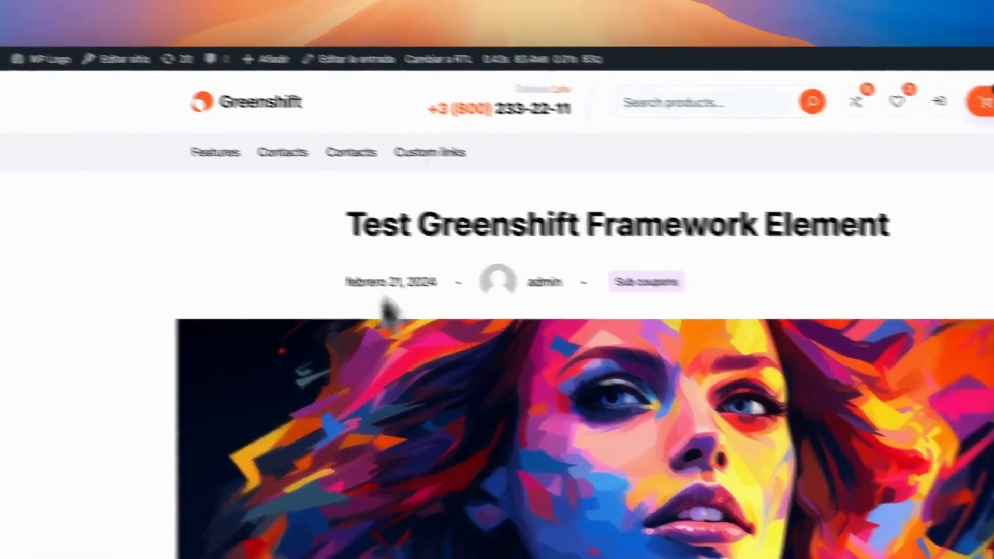
scroll(279, 362, "down", 10)
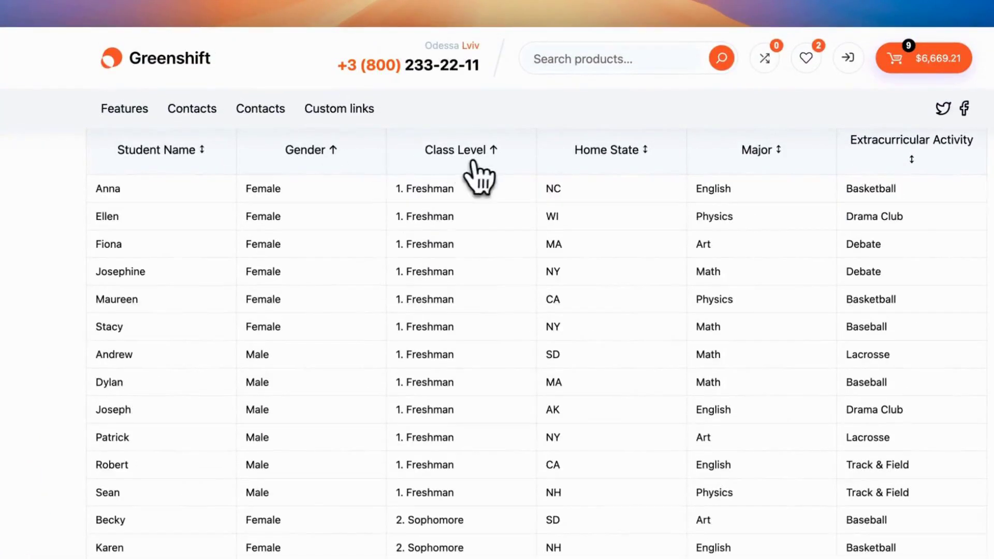
left_click(779, 151)
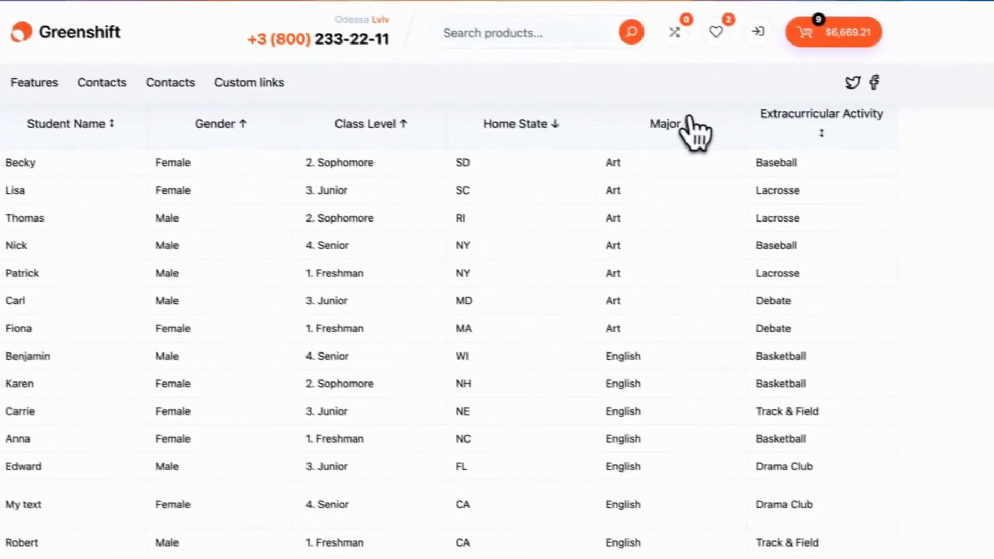